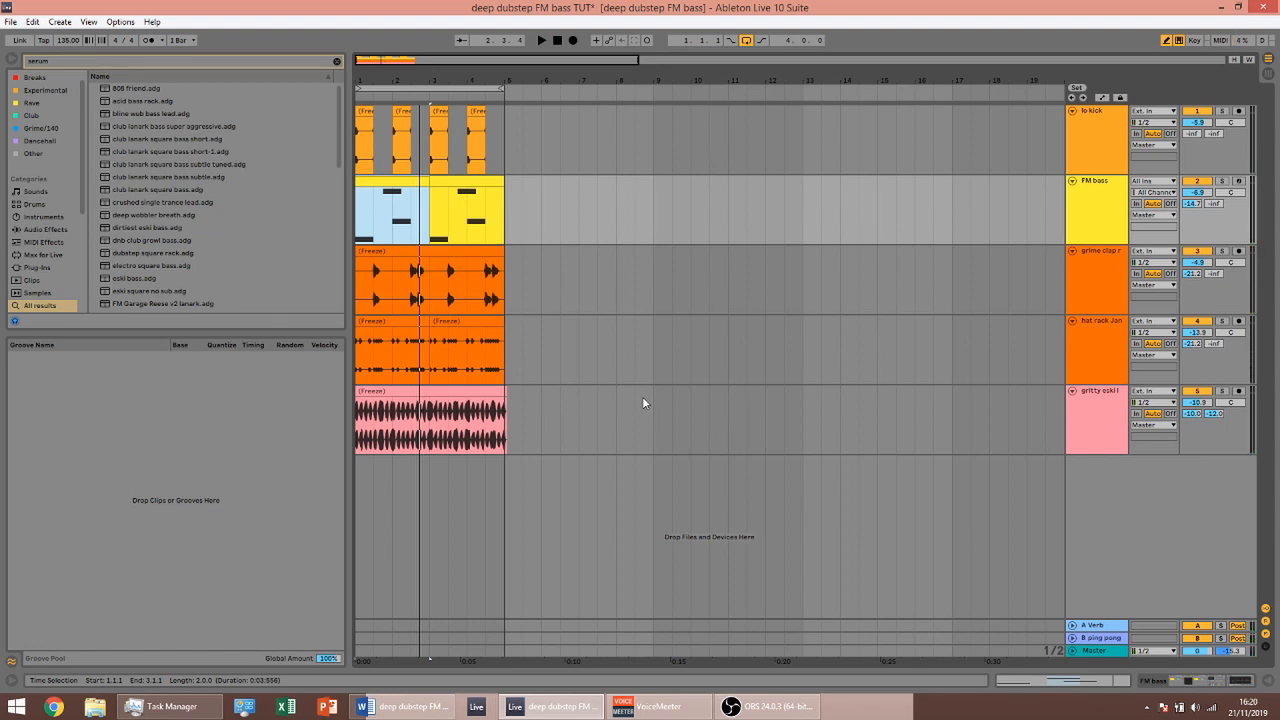
Solo the FM bass track and play its loop to hear the reference bass
{"action": "left_click", "coordinate": [1221, 181]}
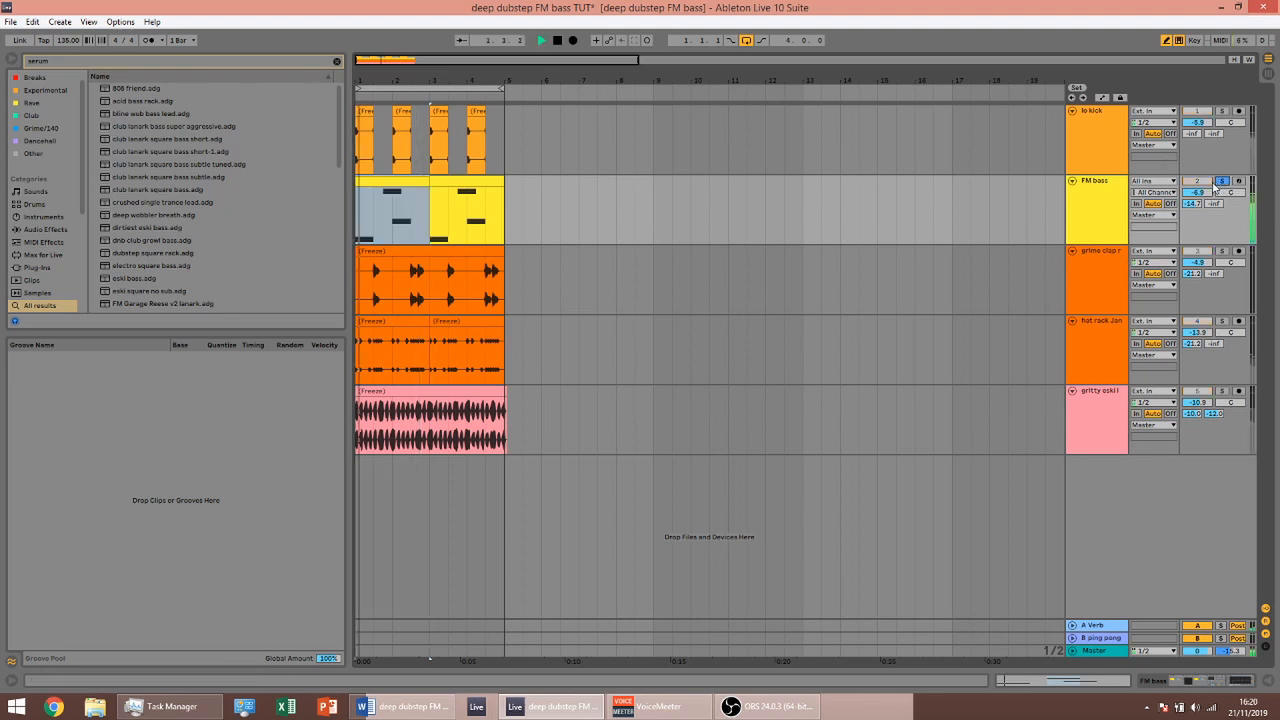
{"action": "key", "text": "space"}
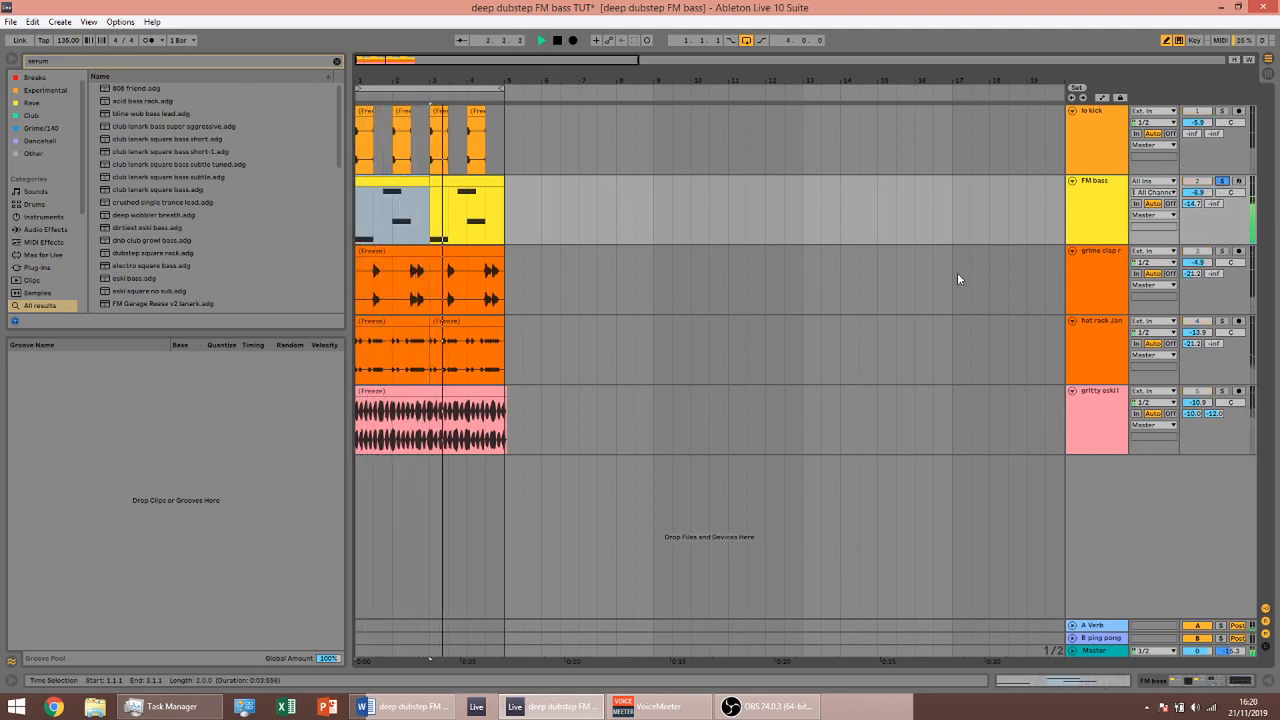
{"action": "key", "text": "space"}
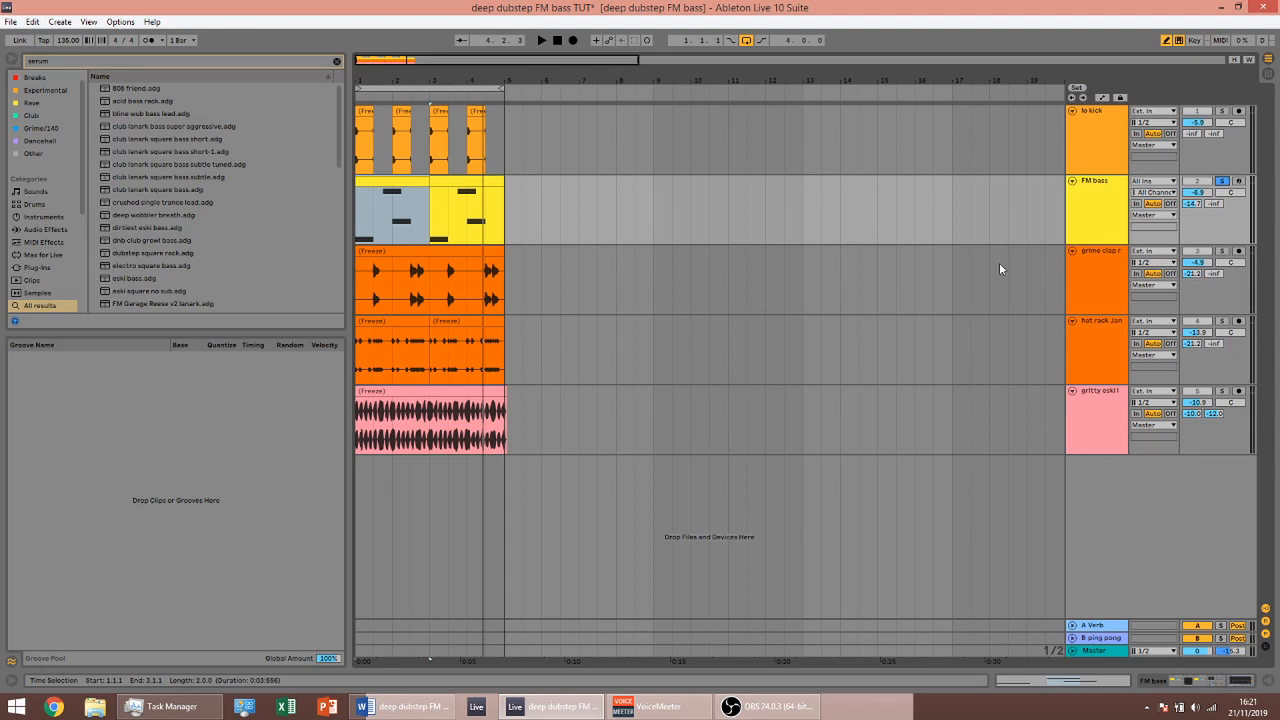
Insert a new MIDI track below FM bass and load the Serum_x64 plug-in onto it
{"action": "left_click", "coordinate": [1082, 212]}
{"action": "key", "text": "ctrl+shift+t"}
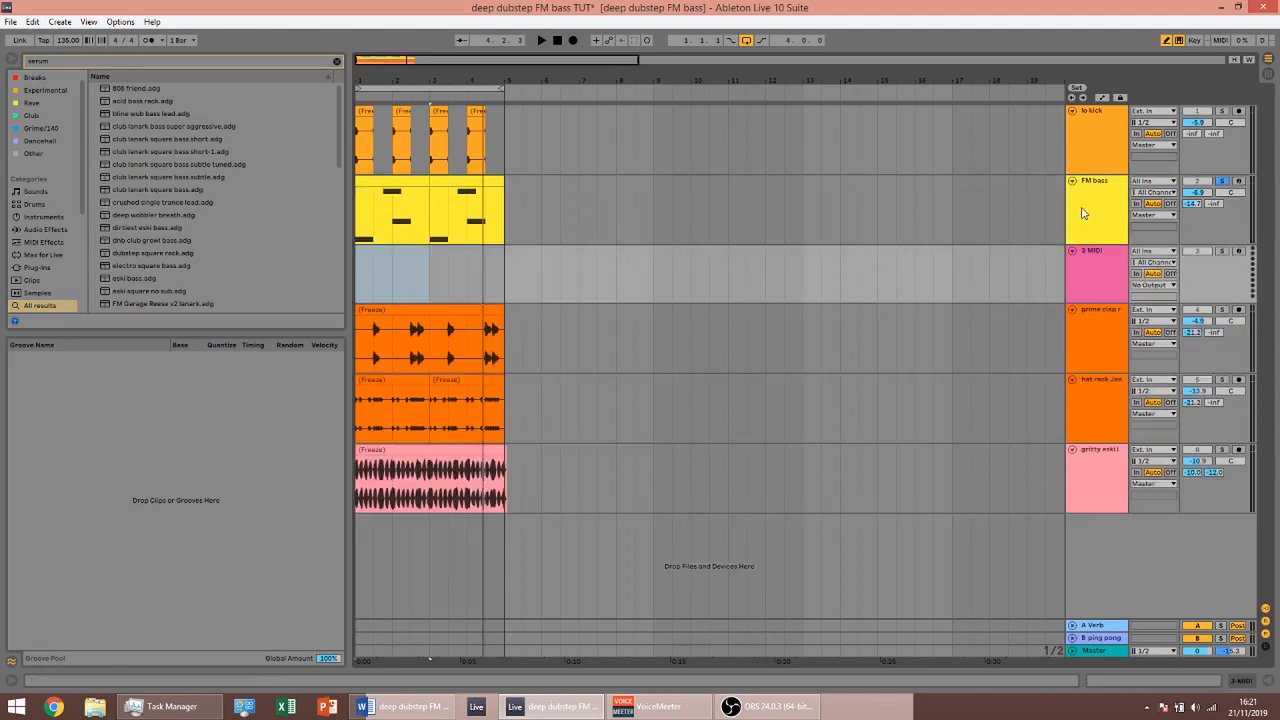
{"action": "type", "text": "serum"}
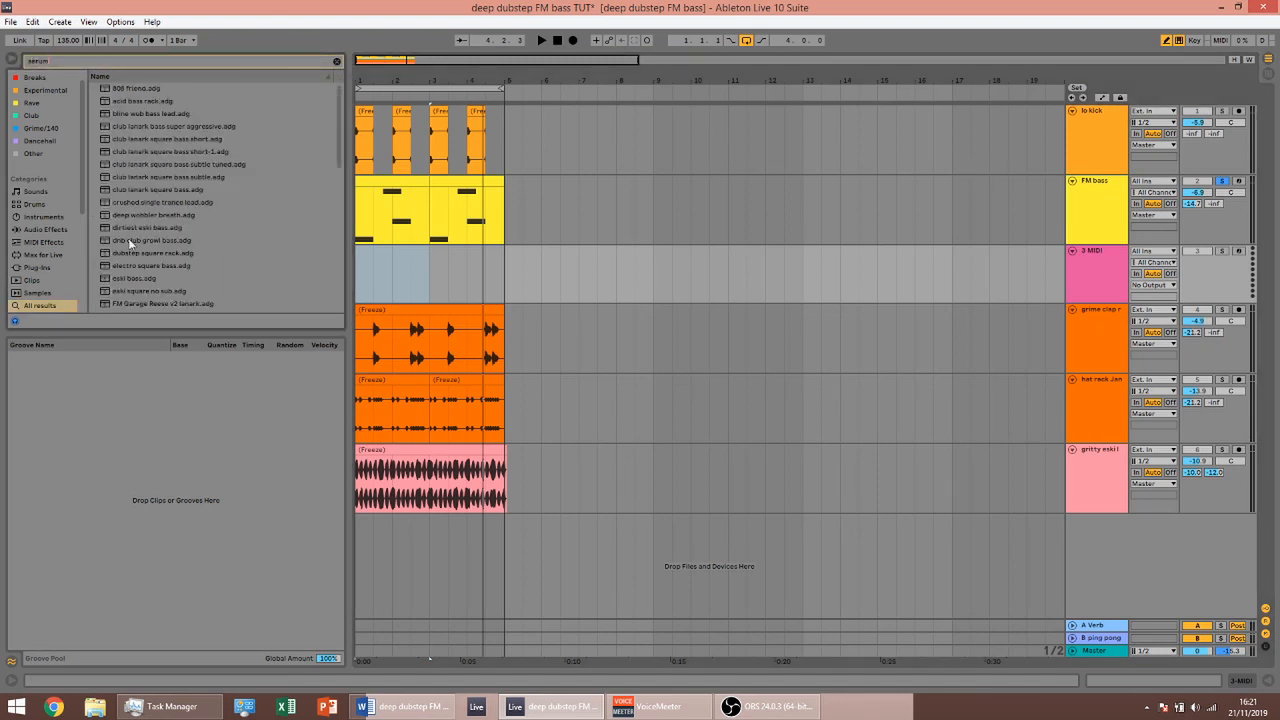
{"action": "left_click", "coordinate": [40, 268]}
{"action": "left_click_drag", "start_coordinate": [120, 90], "coordinate": [444, 274]}
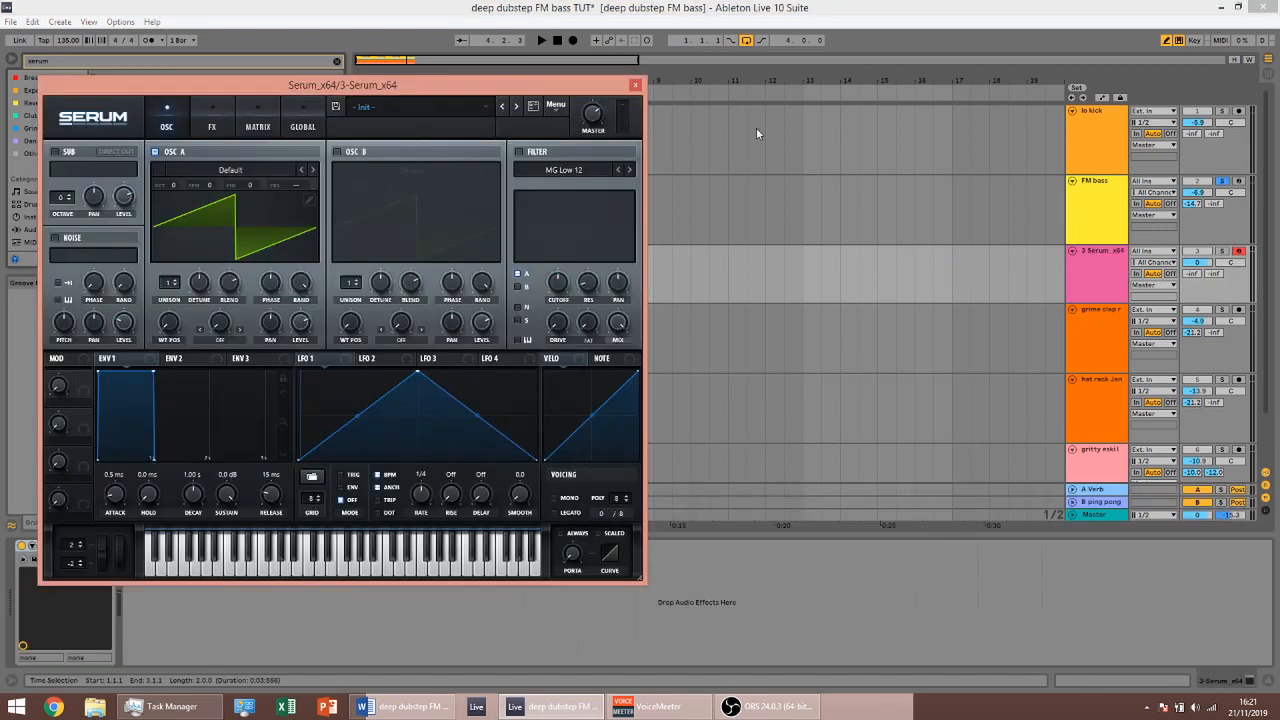
{"action": "left_click", "coordinate": [635, 85]}
Colour the Serum track yellow and move the FM bass MIDI clips from bars 1 to 4 onto it
{"action": "right_click", "coordinate": [1106, 276]}
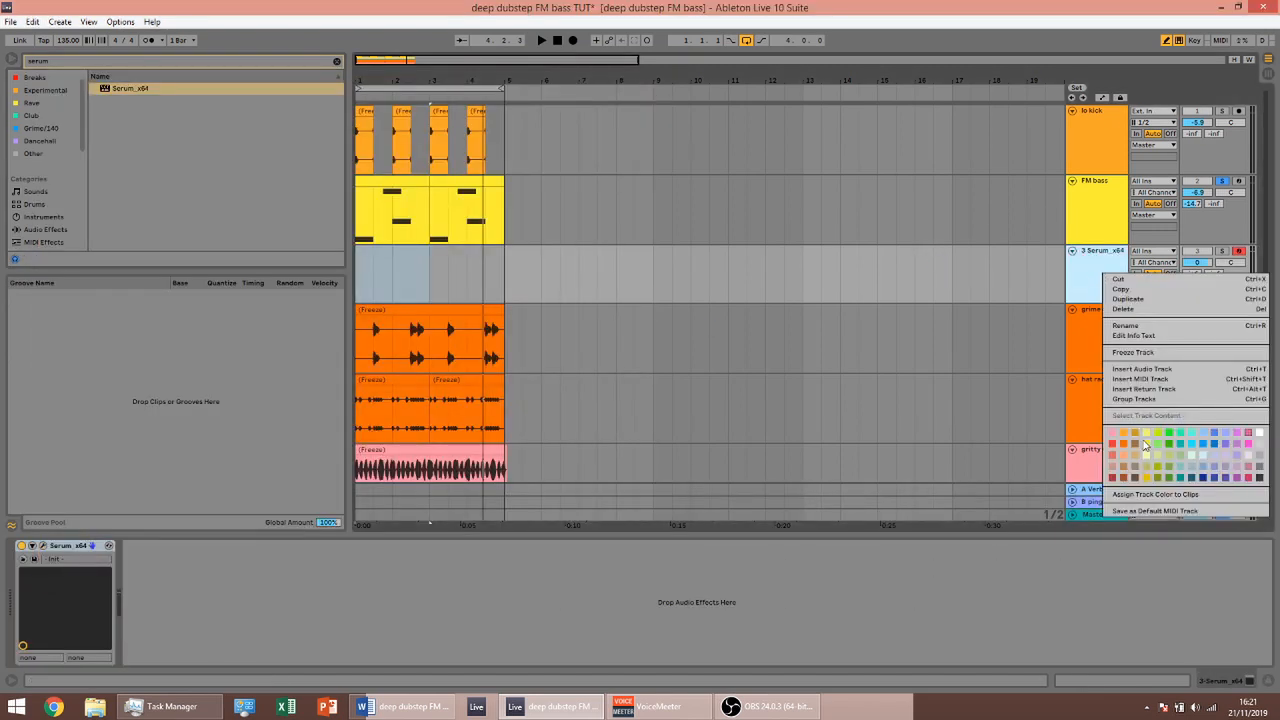
{"action": "left_click", "coordinate": [1147, 444]}
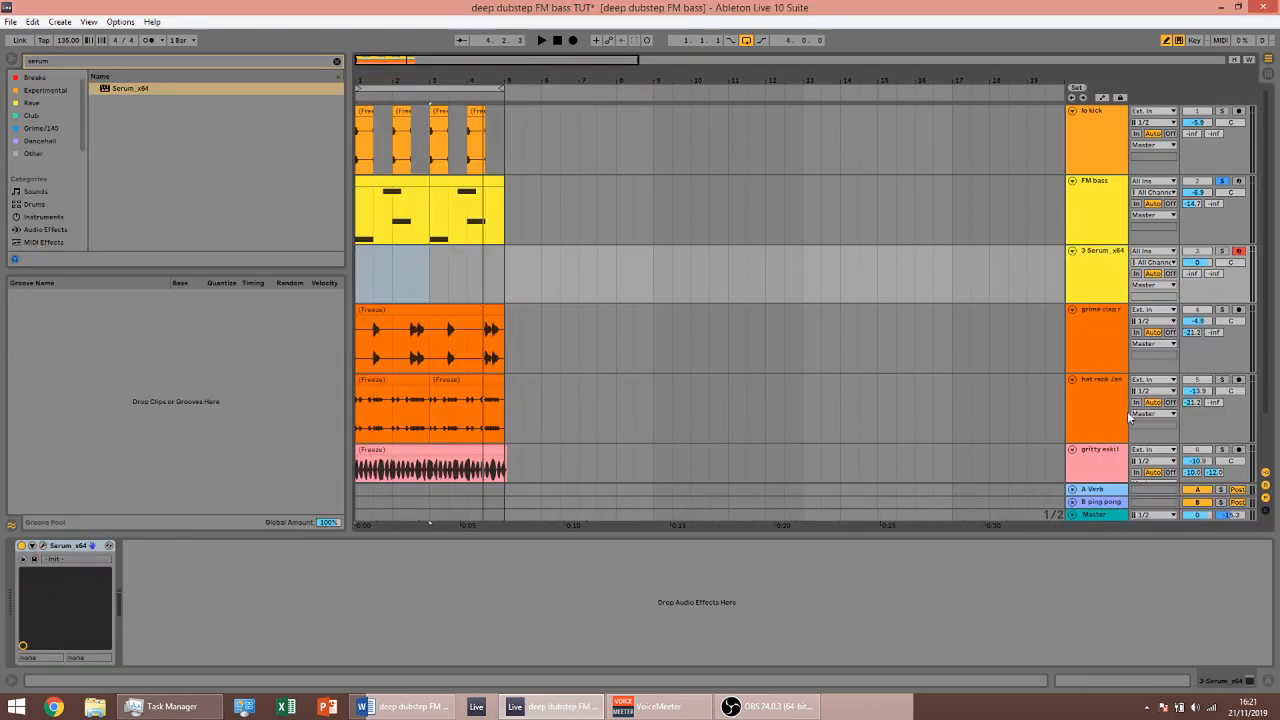
{"action": "left_click", "coordinate": [488, 185]}
{"action": "left_click_drag", "start_coordinate": [395, 200], "coordinate": [399, 264]}
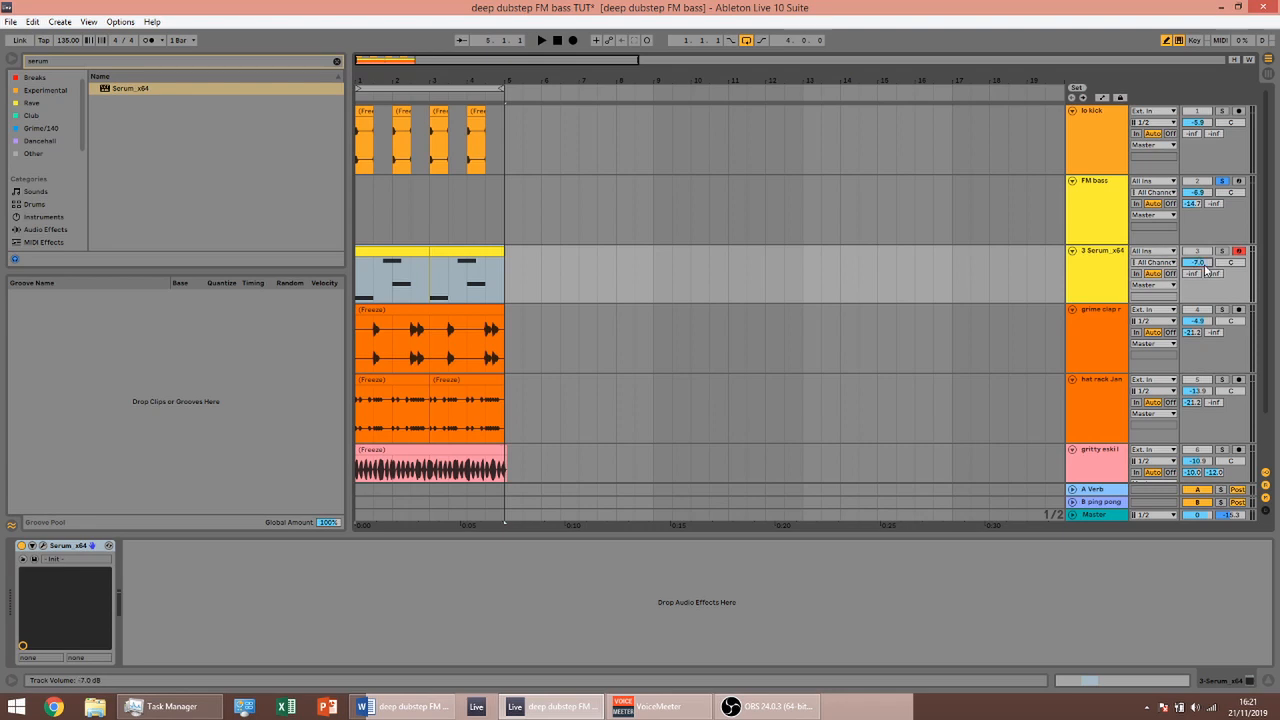
Reopen the Serum window and load the Analog_BD_Sin wavetable from the Analog category into oscillator A
{"action": "left_click", "coordinate": [44, 546]}
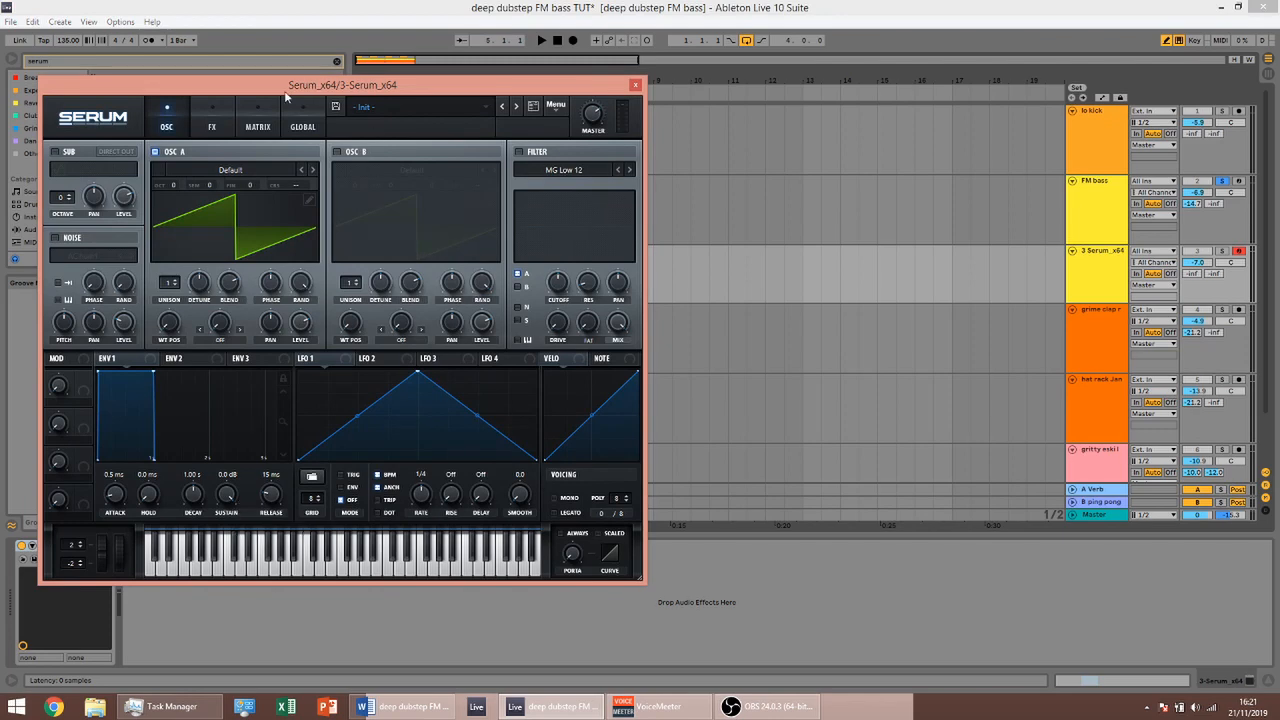
{"action": "left_click", "coordinate": [243, 170]}
{"action": "mouse_move", "coordinate": [240, 186]}
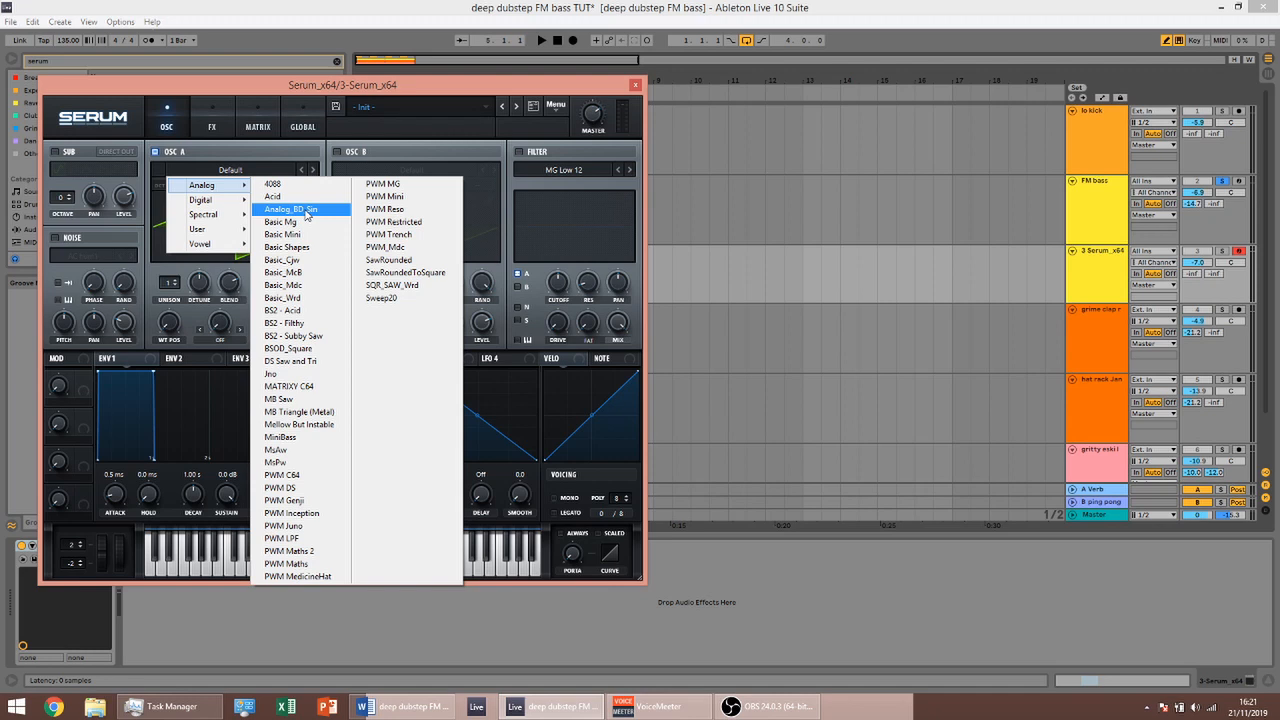
{"action": "left_click", "coordinate": [300, 210]}
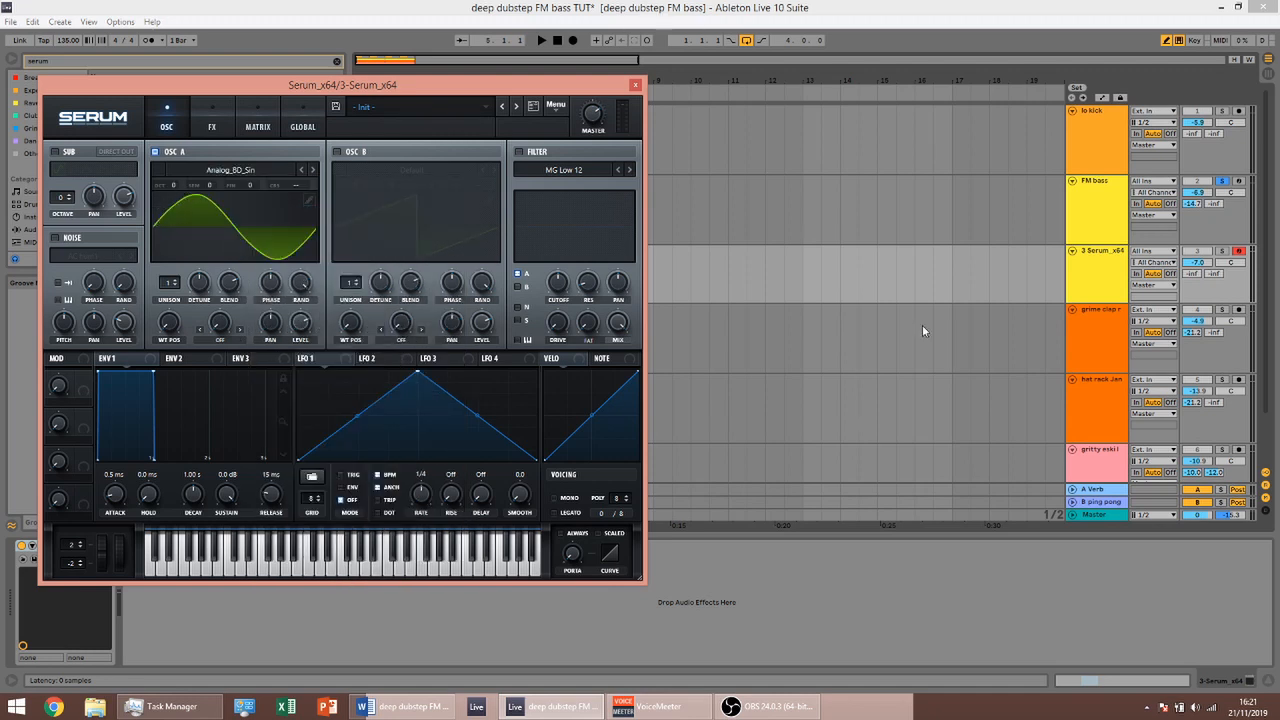
Solo the Serum track and set oscillator A's octave to -2, auditioning the loop
{"action": "left_click", "coordinate": [1222, 251]}
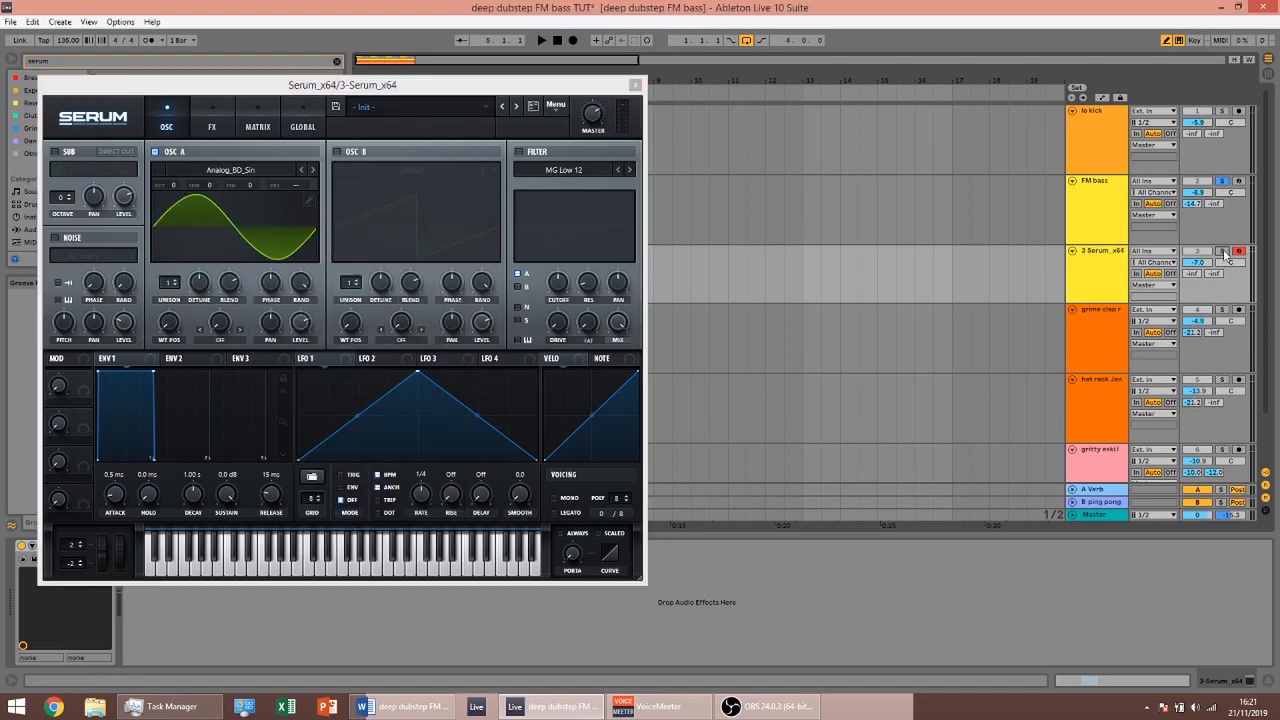
{"action": "left_click", "coordinate": [178, 190]}
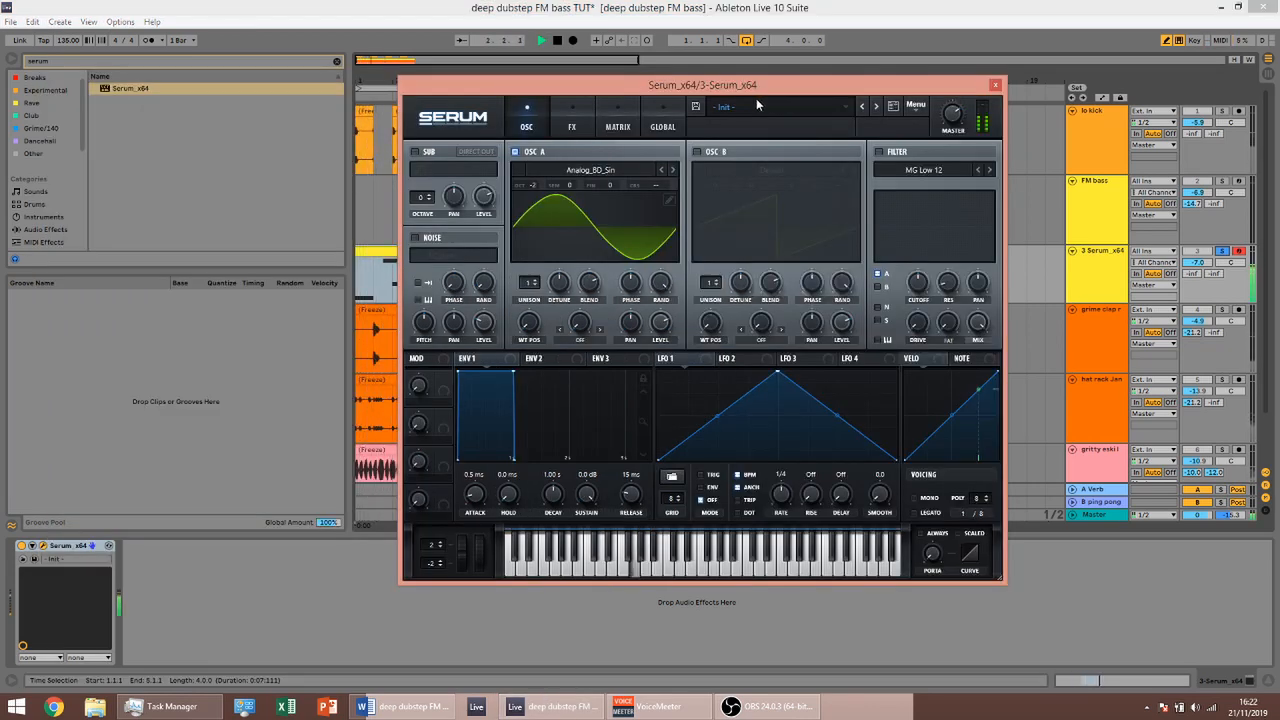
{"action": "key", "text": "space"}
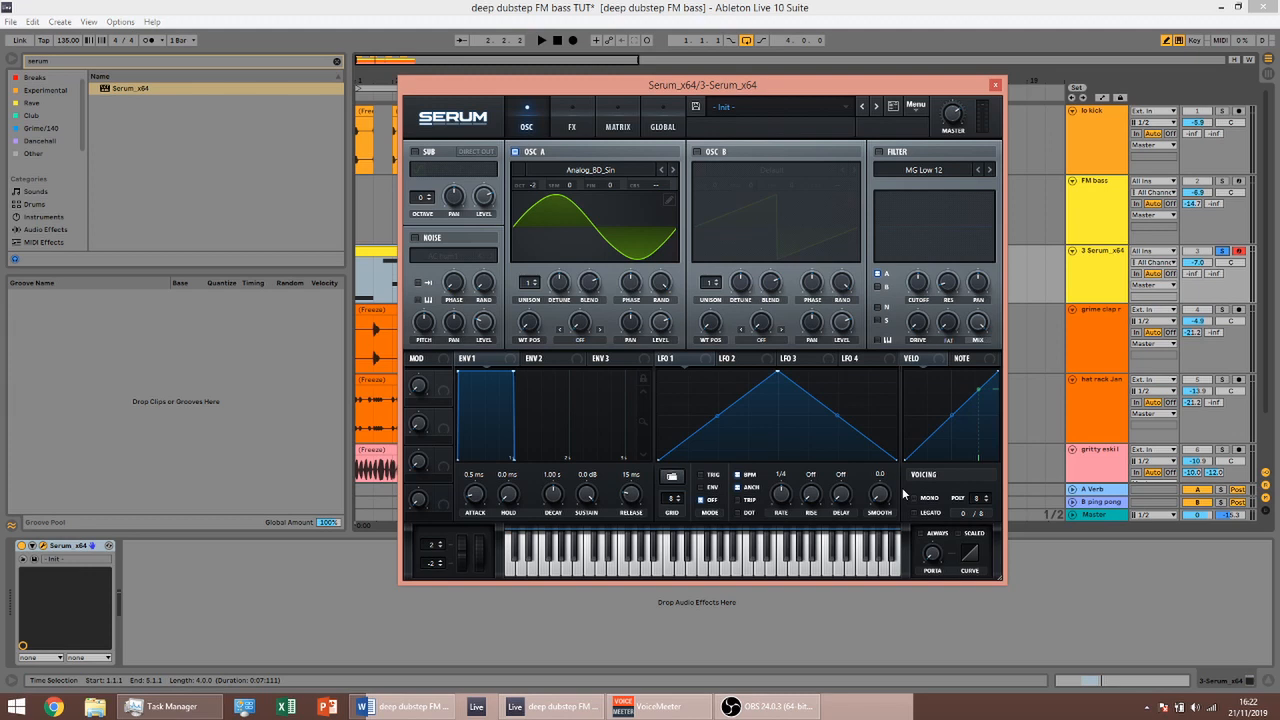
Switch Serum's voicing to mono and play the loop to check it
{"action": "left_click", "coordinate": [915, 498]}
{"action": "key", "text": "space"}
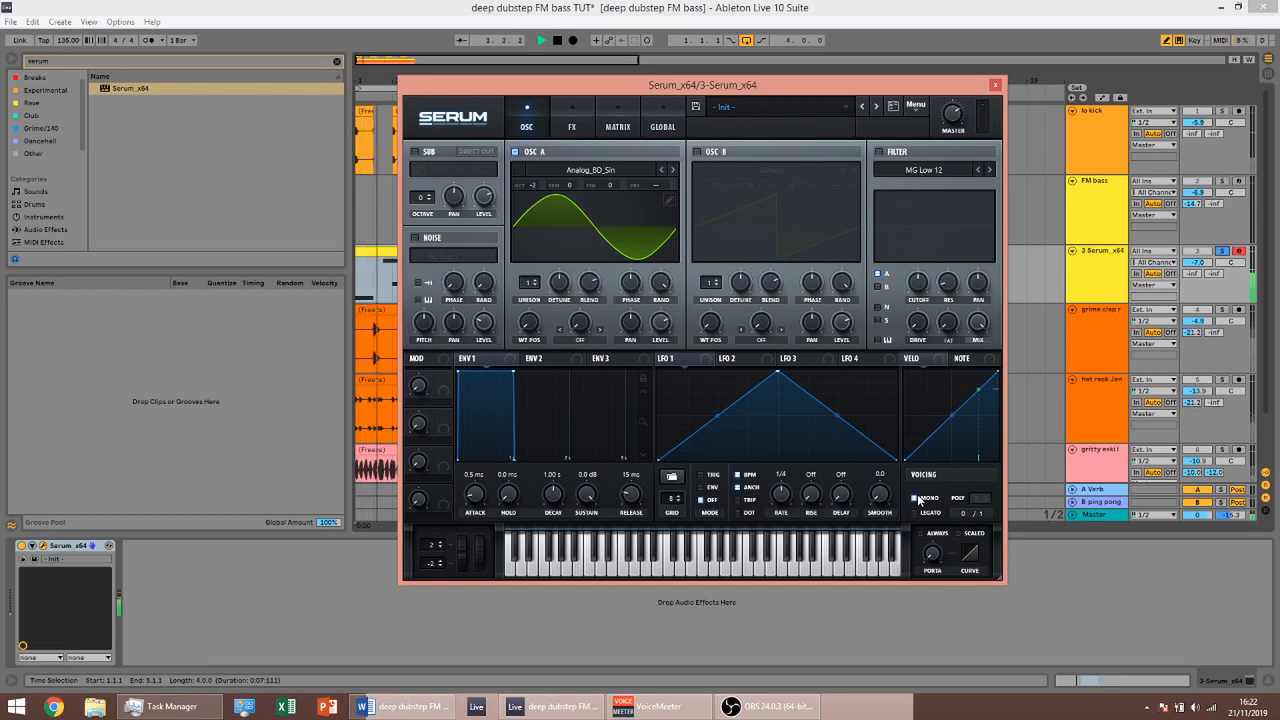
{"action": "key", "text": "space"}
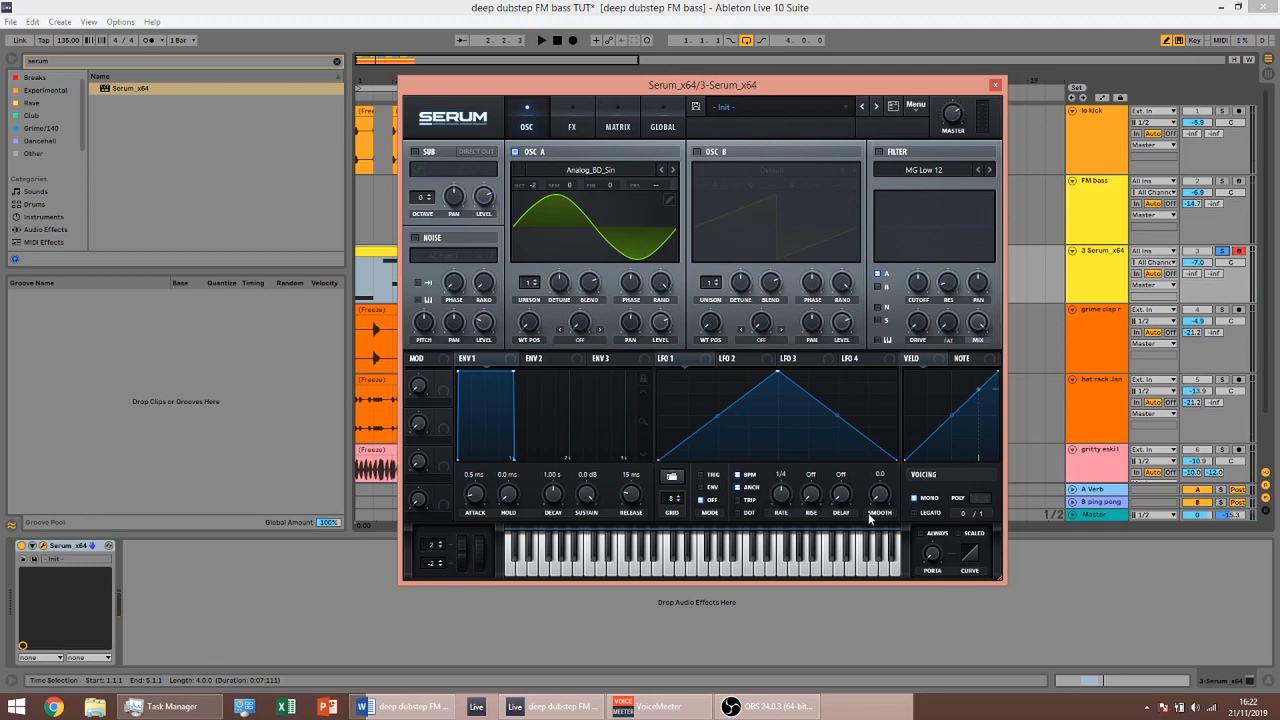
Set Envelope 1's attack to 5 ms and release to 30 ms, and audition the softened notes
{"action": "double_click", "coordinate": [478, 471]}
{"action": "type", "text": "5"}
{"action": "key", "text": "Return"}
{"action": "double_click", "coordinate": [629, 474]}
{"action": "type", "text": "30"}
{"action": "key", "text": "Return"}
{"action": "key", "text": "space"}
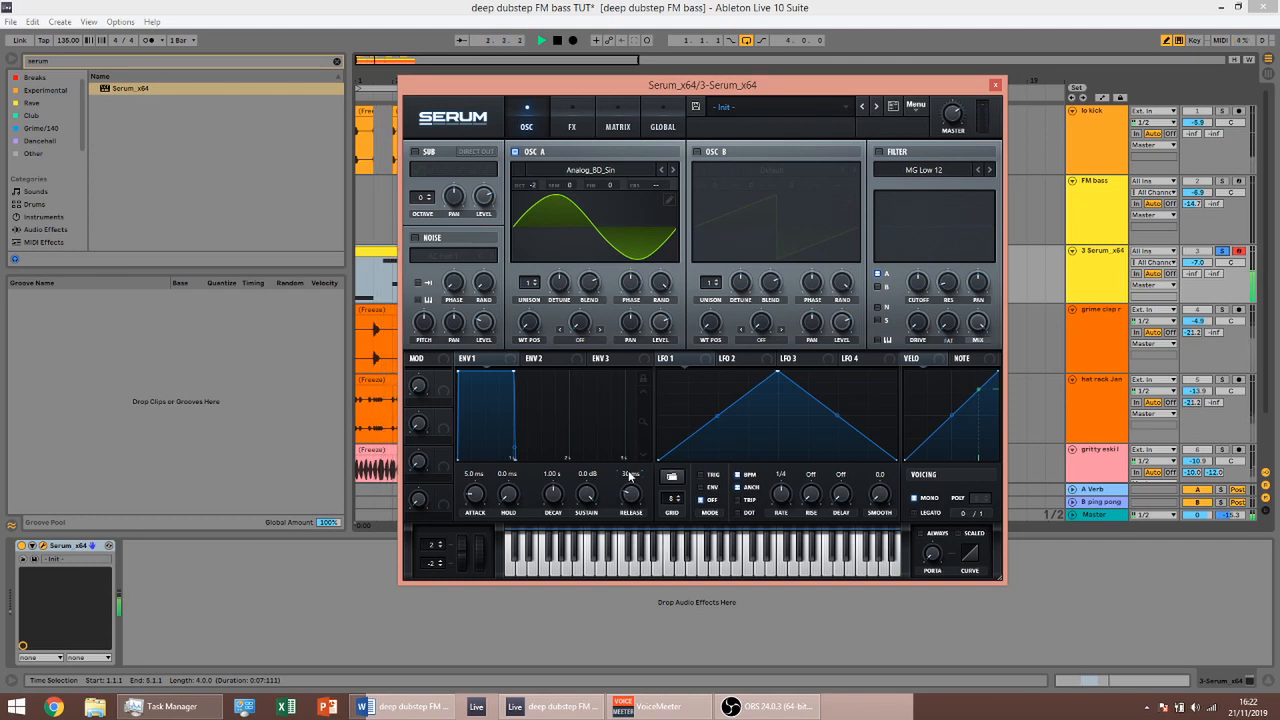
{"action": "key", "text": "space"}
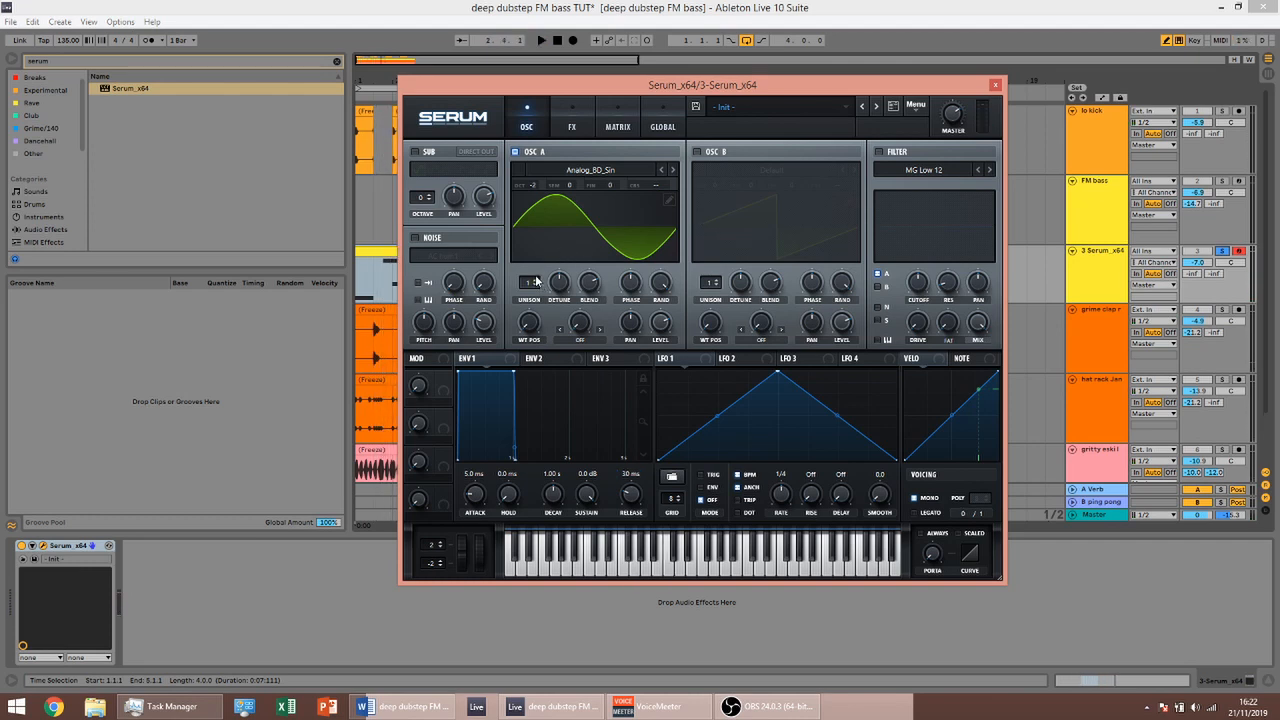
Raise oscillator A's unison to 7 voices and play the loop
{"action": "left_click_drag", "start_coordinate": [536, 283], "coordinate": [538, 226]}
{"action": "left_click_drag", "start_coordinate": [537, 283], "coordinate": [540, 274]}
{"action": "key", "text": "space"}
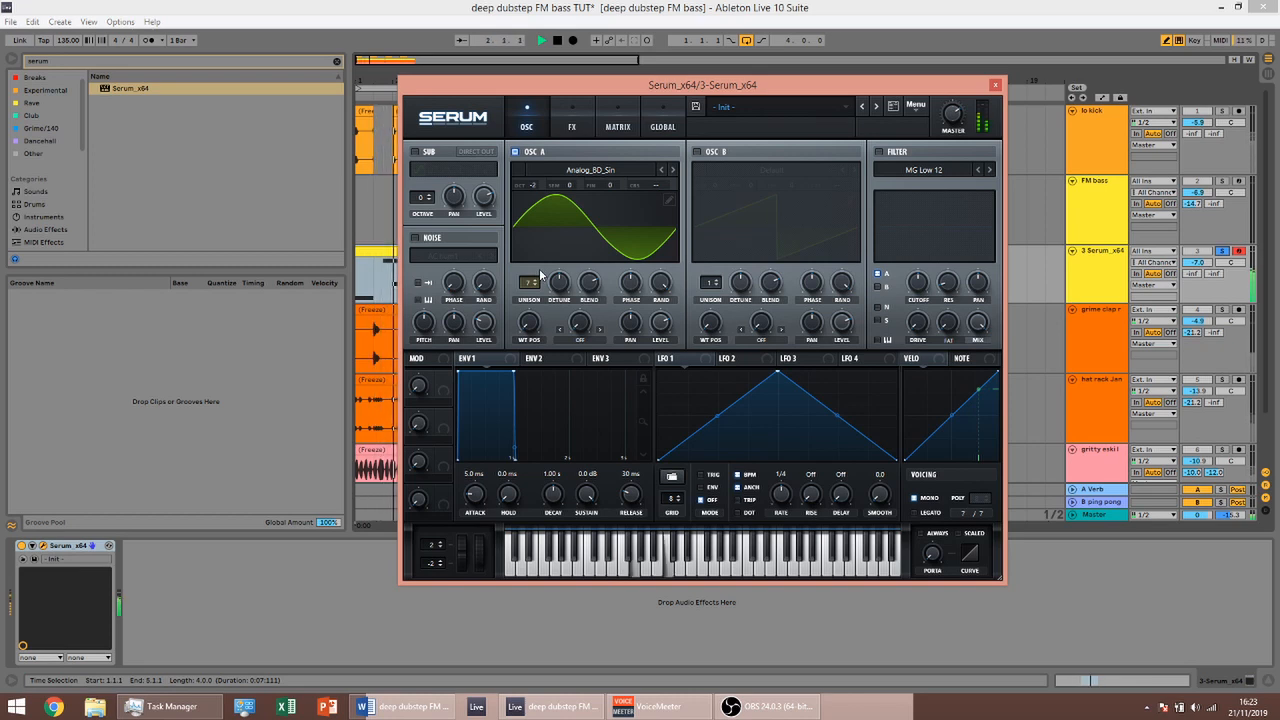
{"action": "key", "text": "space"}
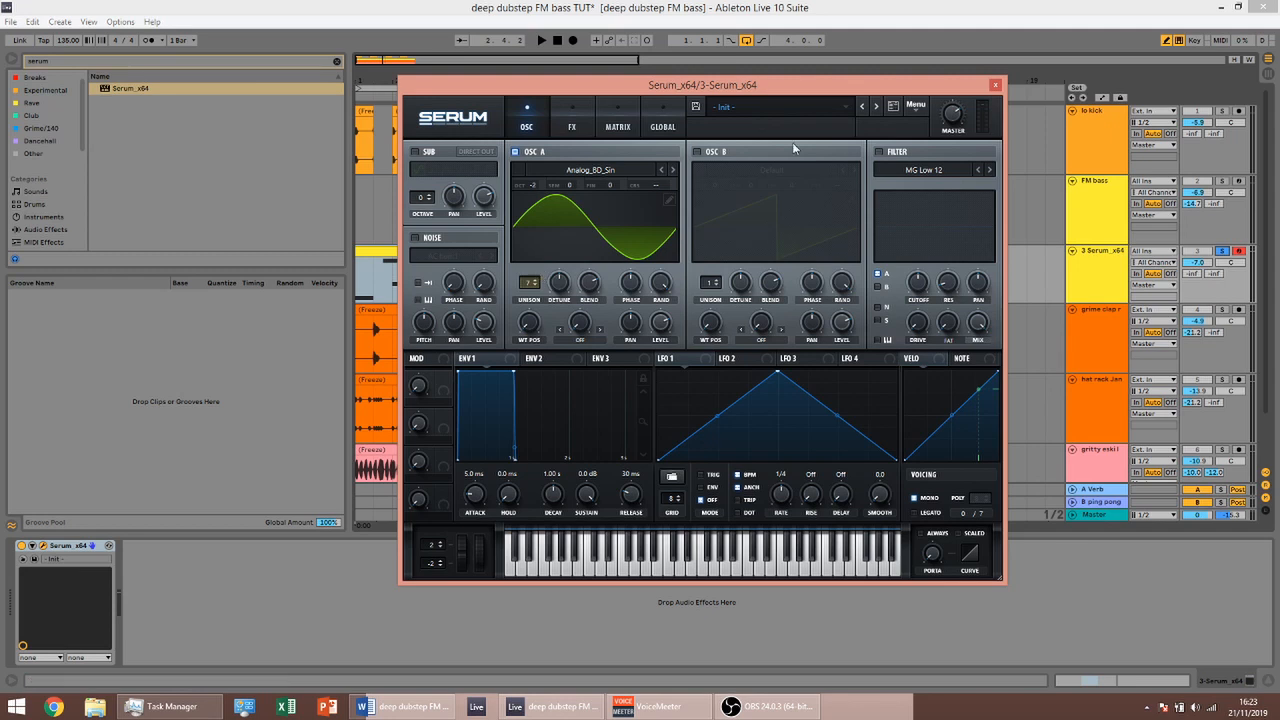
Enable a turned-down oscillator B with the Analog_BD_Sin wavetable and set oscillator A's warp mode to FM (from B)
{"action": "left_click", "coordinate": [697, 153]}
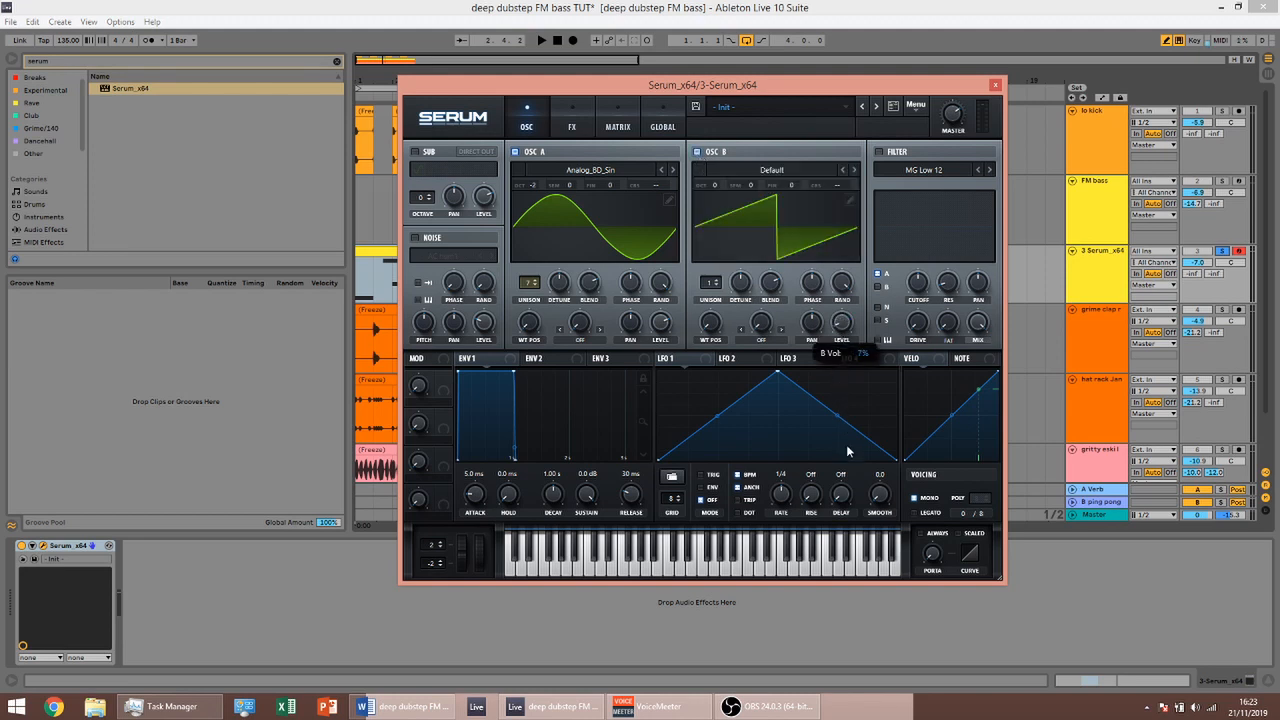
{"action": "left_click", "coordinate": [760, 169]}
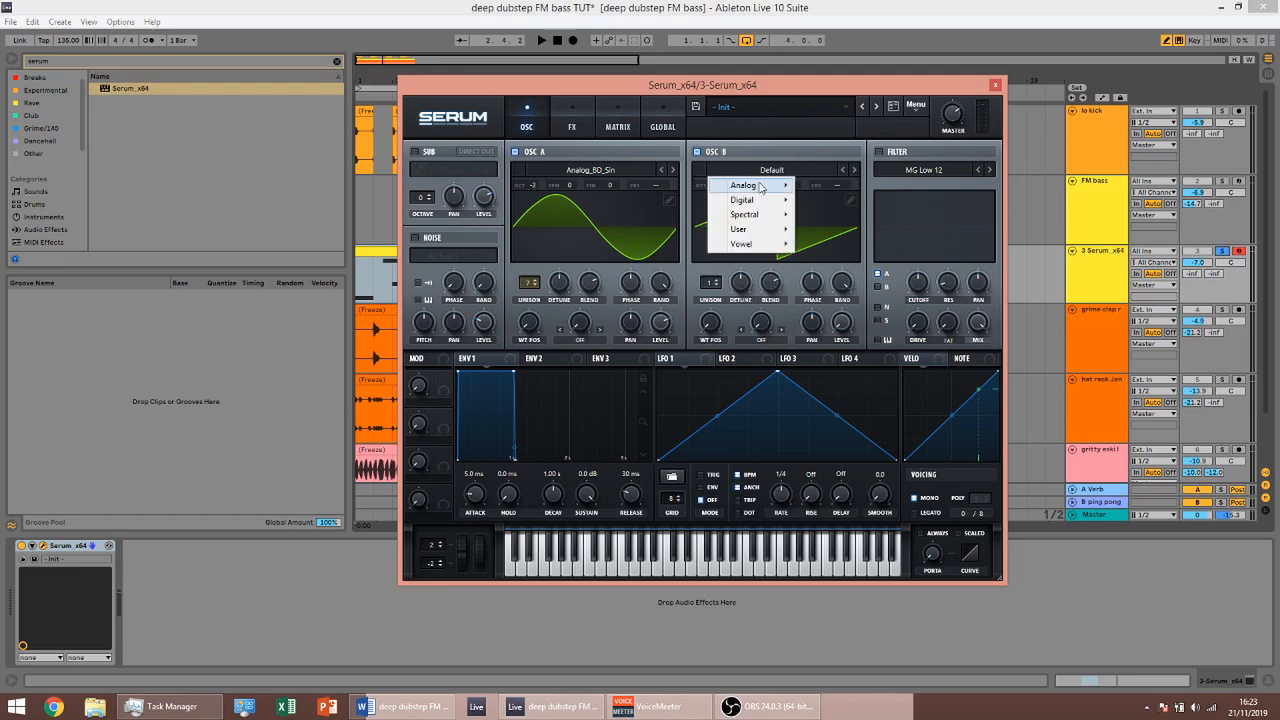
{"action": "mouse_move", "coordinate": [760, 188]}
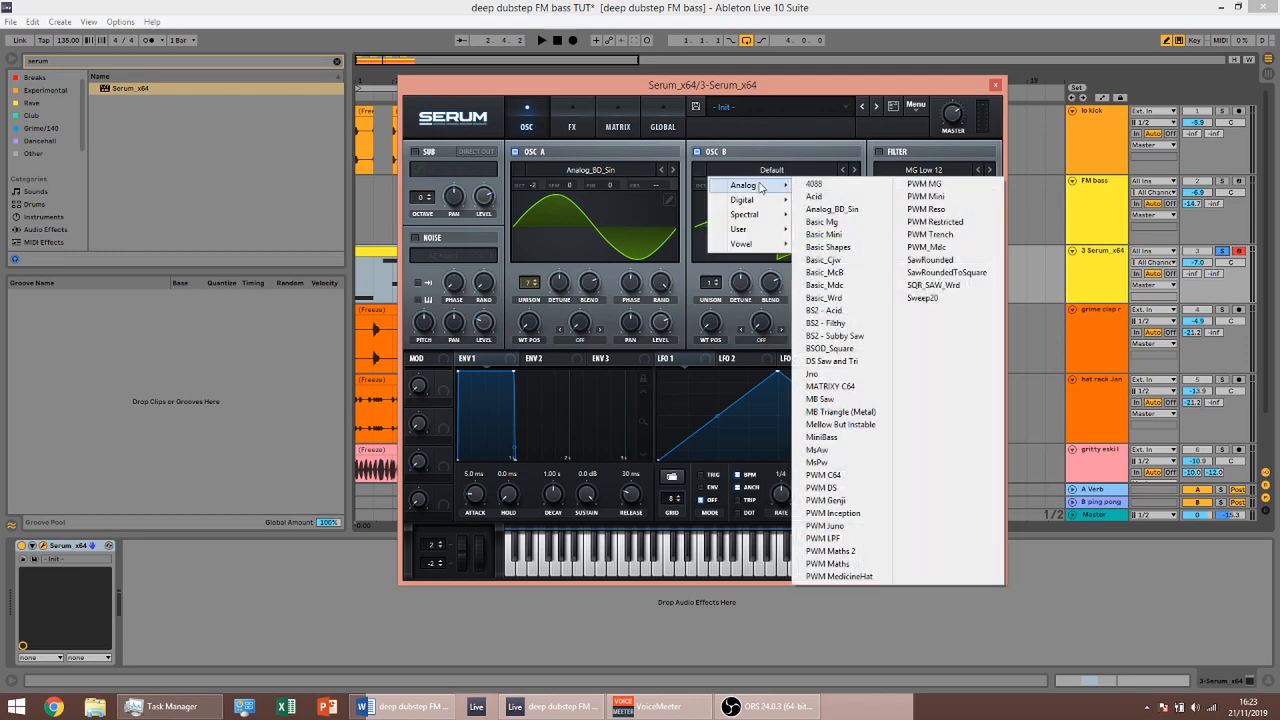
{"action": "left_click", "coordinate": [840, 210]}
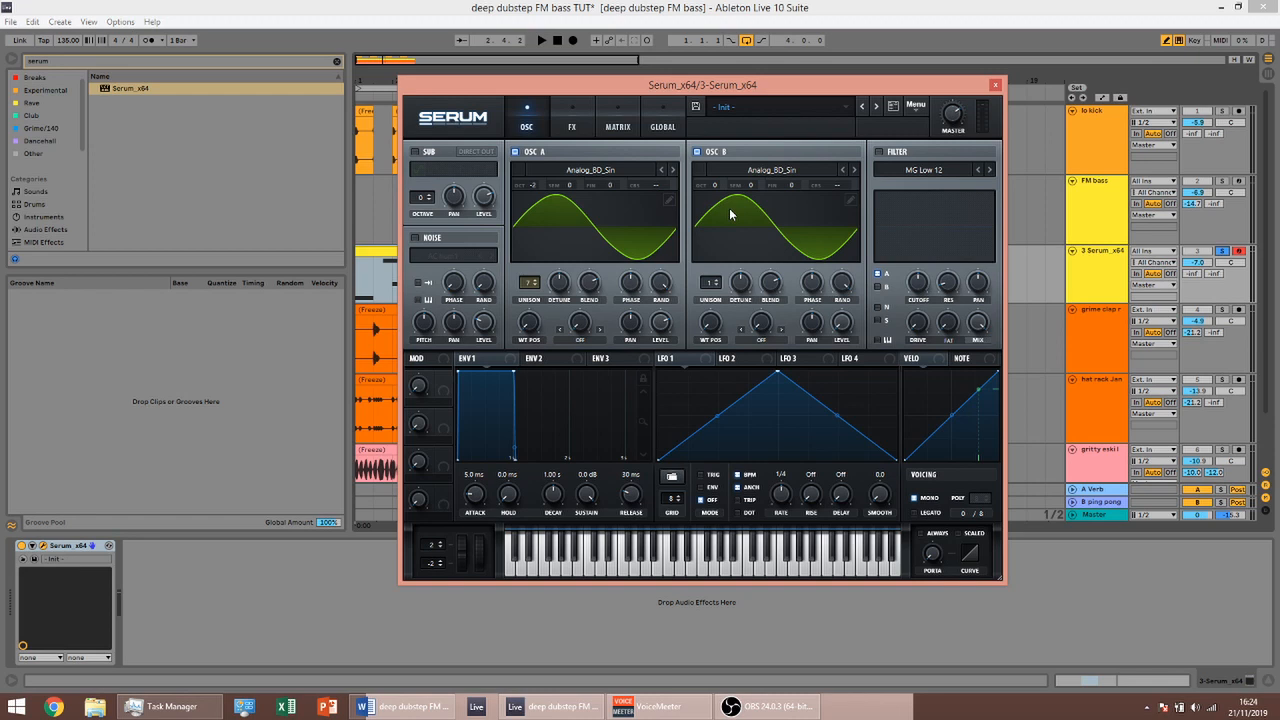
{"action": "left_click", "coordinate": [583, 342]}
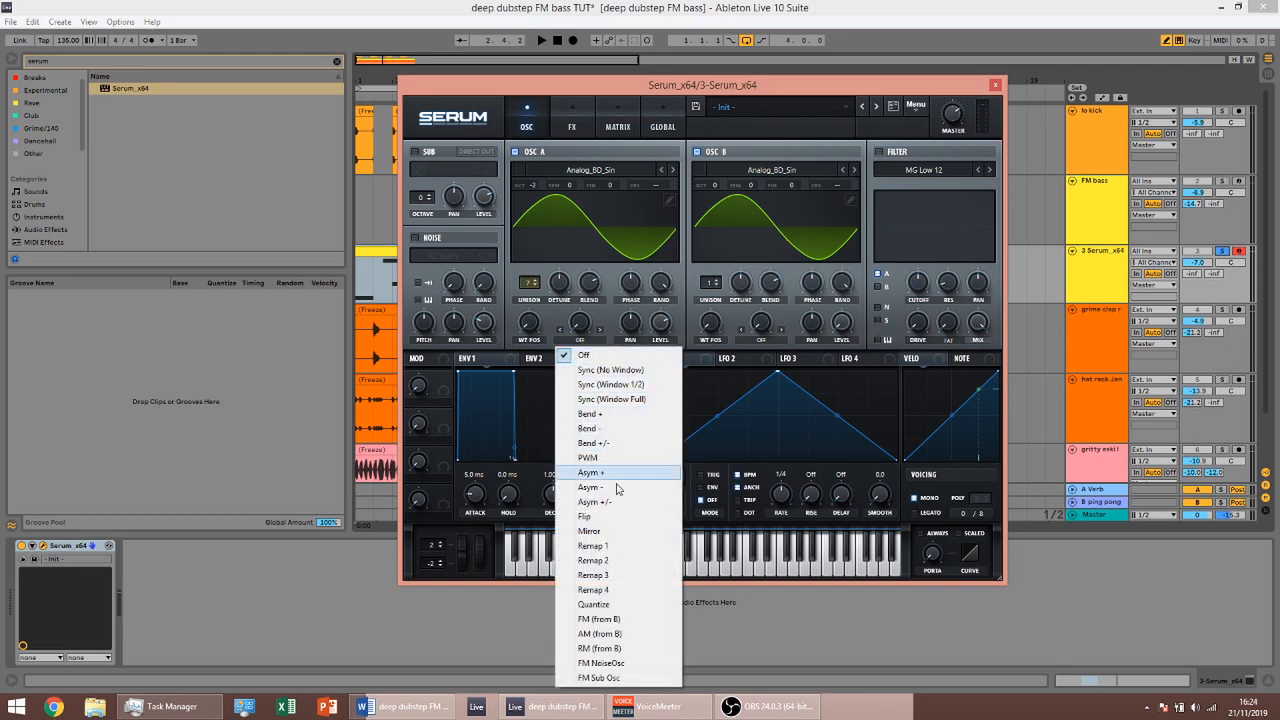
{"action": "left_click", "coordinate": [636, 621]}
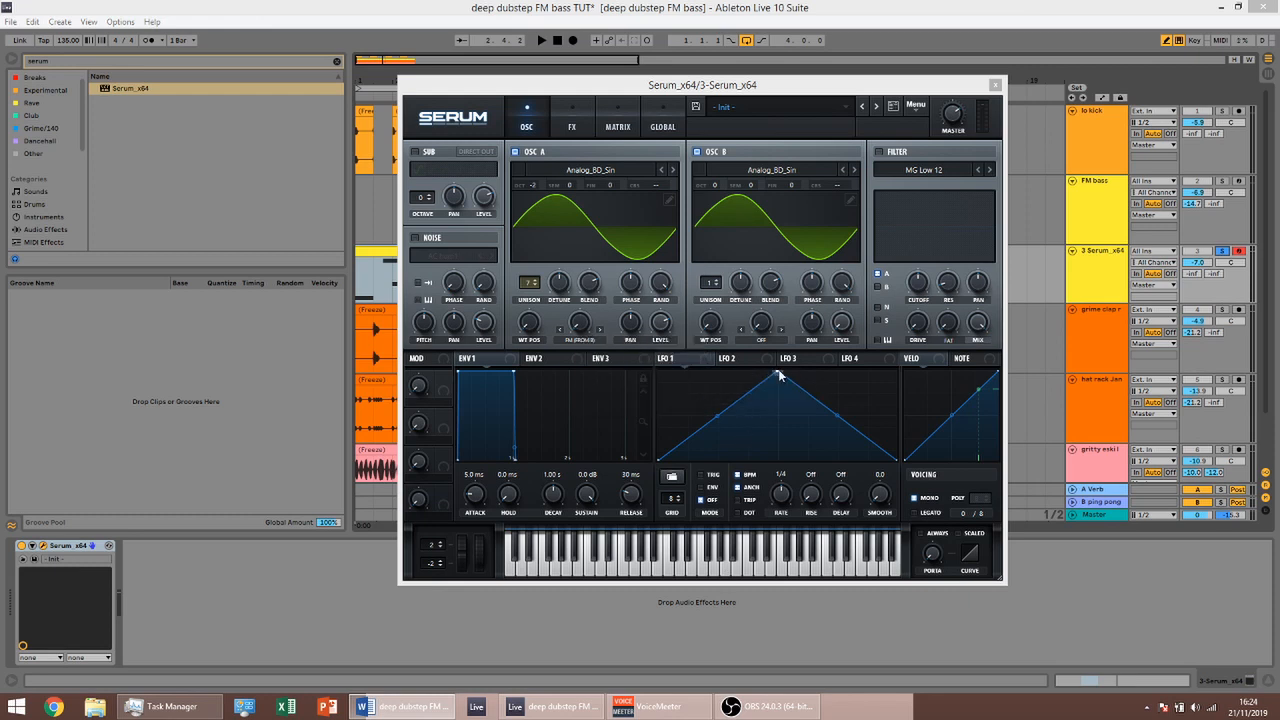
Shape LFO 1 as a downward ramp with a concave curve, running in envelope mode at a 2 bar rate
{"action": "left_click_drag", "start_coordinate": [779, 375], "coordinate": [658, 372]}
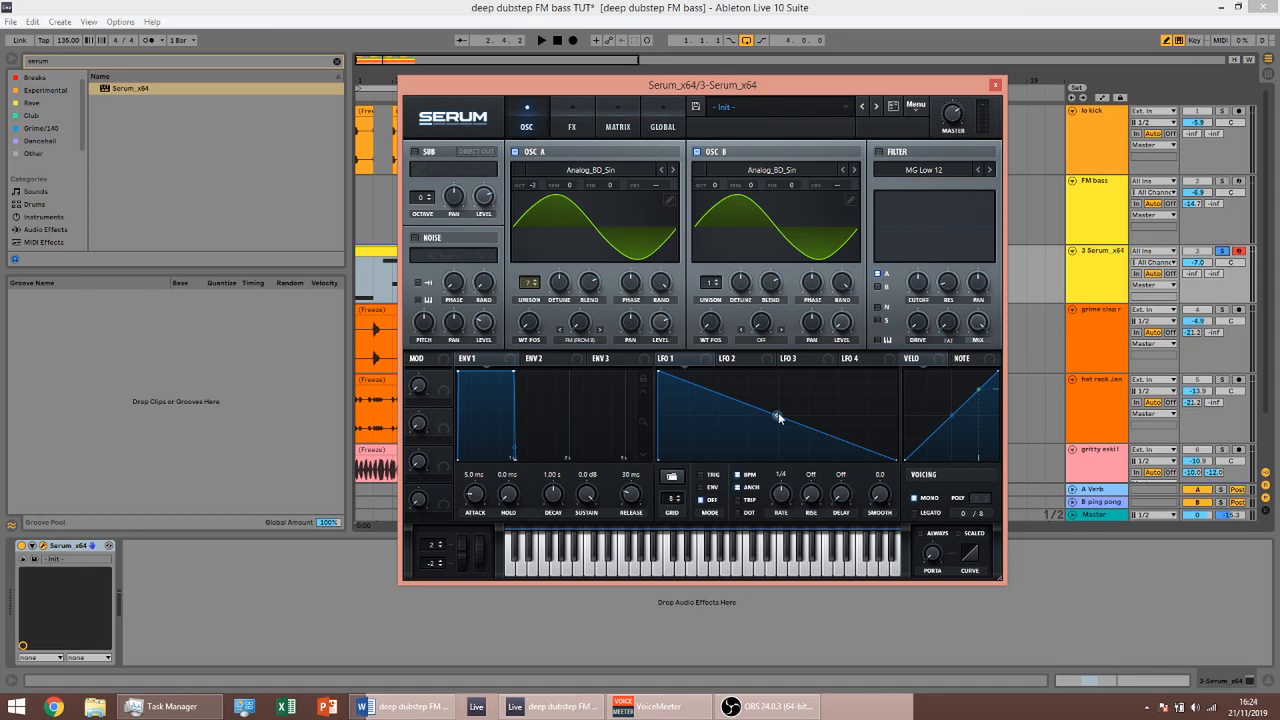
{"action": "left_click_drag", "start_coordinate": [779, 416], "coordinate": [774, 420]}
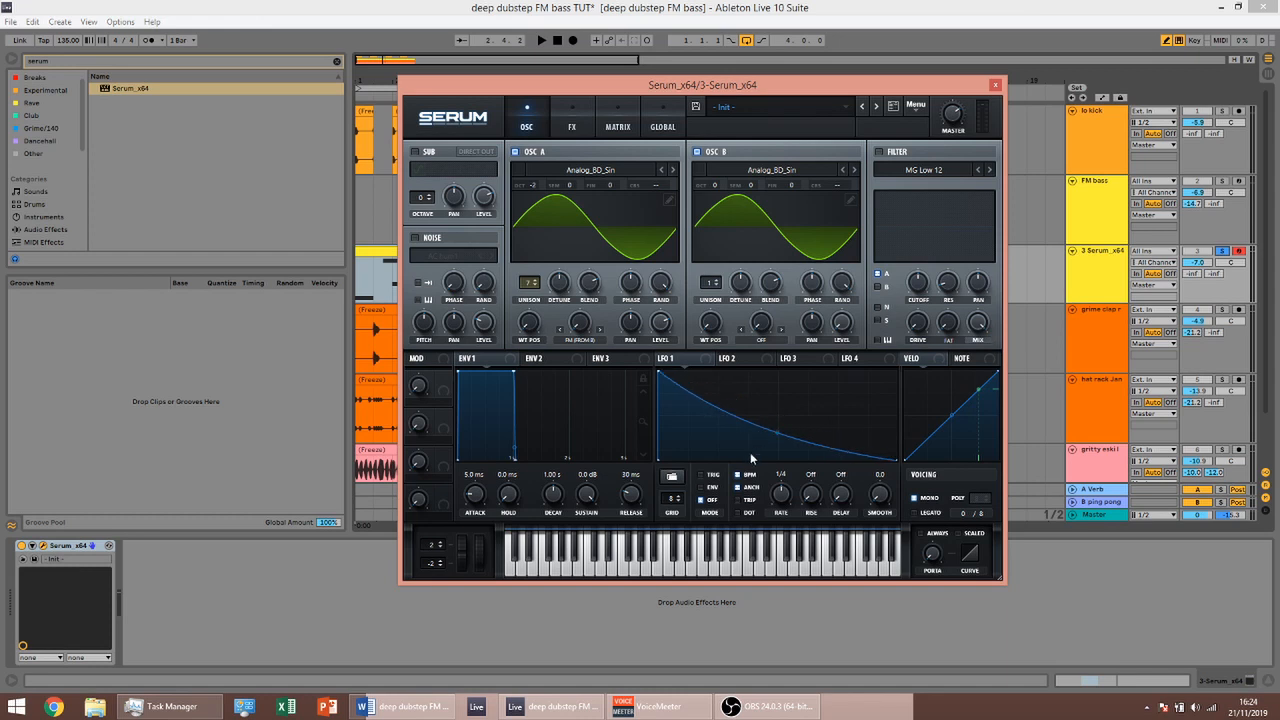
{"action": "left_click", "coordinate": [710, 487]}
{"action": "mouse_move", "coordinate": [791, 486]}
{"action": "left_mouse_down"}
{"action": "mouse_move", "coordinate": [796, 517]}
{"action": "mouse_move", "coordinate": [784, 510]}
{"action": "left_mouse_up"}
Assign LFO 1 to oscillator A's FM (from B) warp amount and audition the modulation
{"action": "left_click_drag", "start_coordinate": [661, 358], "coordinate": [569, 352]}
{"action": "key", "text": "space"}
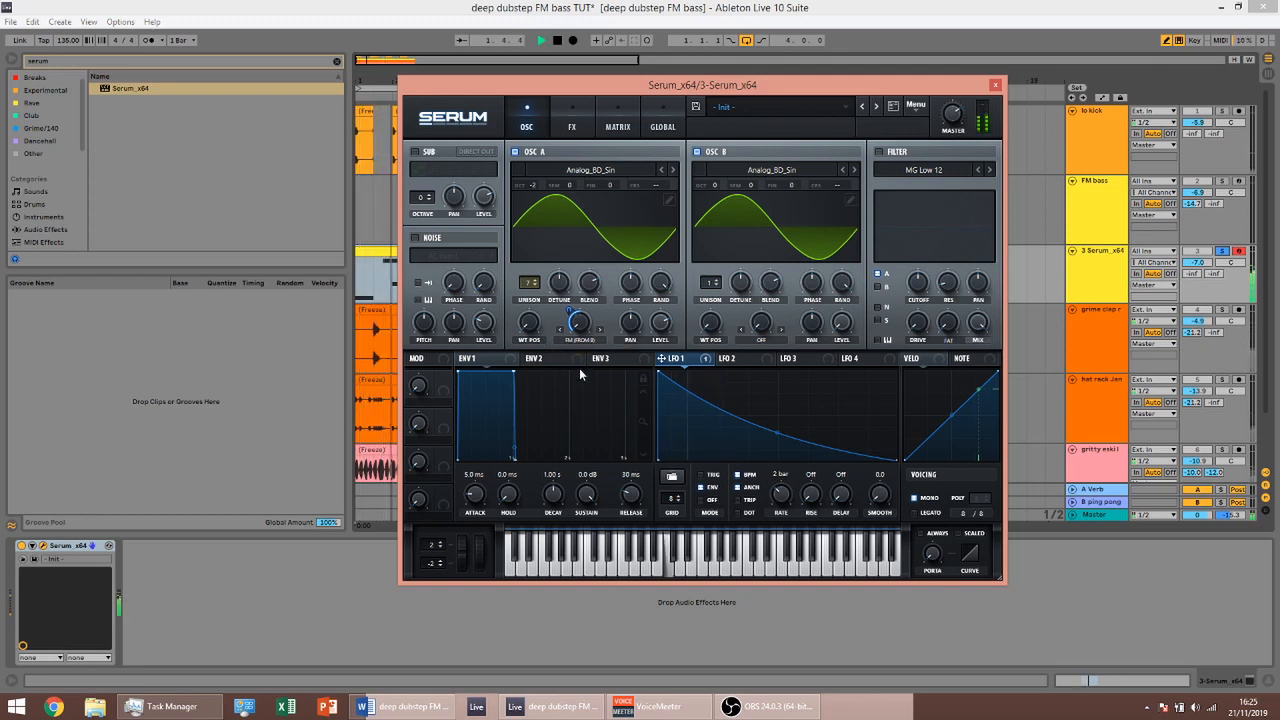
{"action": "key", "text": "space"}
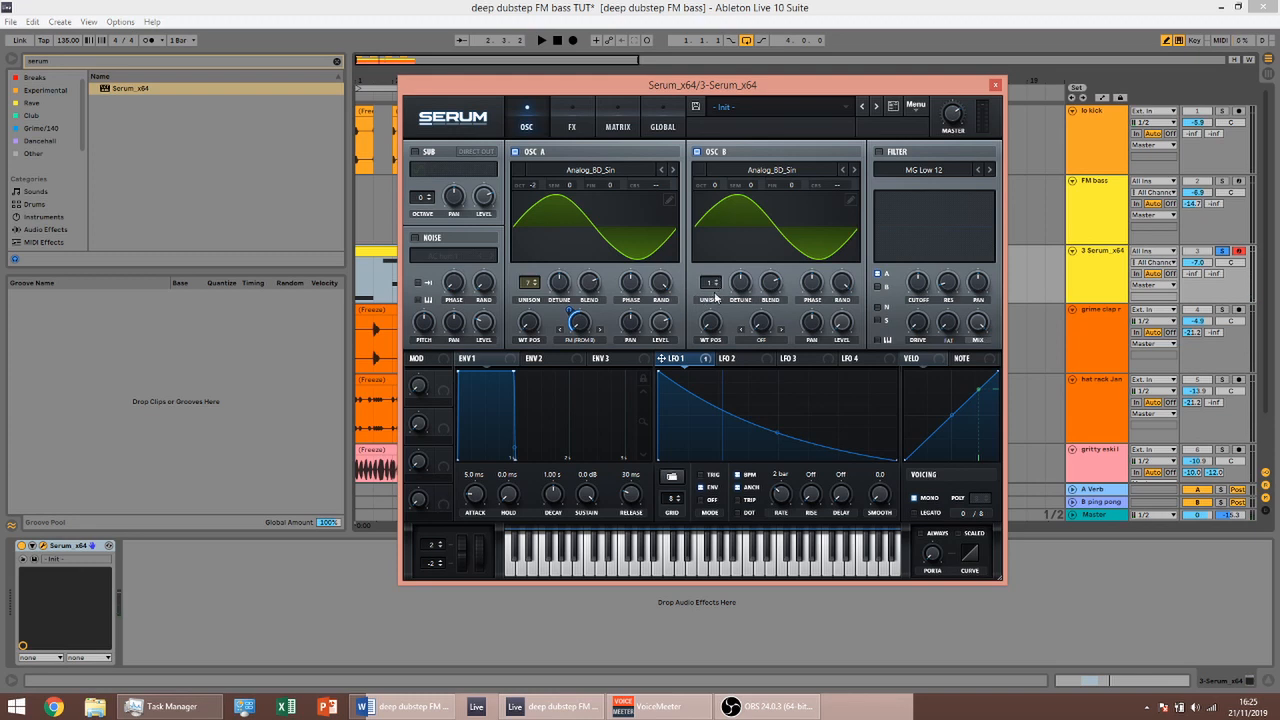
Raise oscillator B's unison to 7 voices and play the loop
{"action": "left_click_drag", "start_coordinate": [716, 297], "coordinate": [722, 222]}
{"action": "key", "text": "space"}
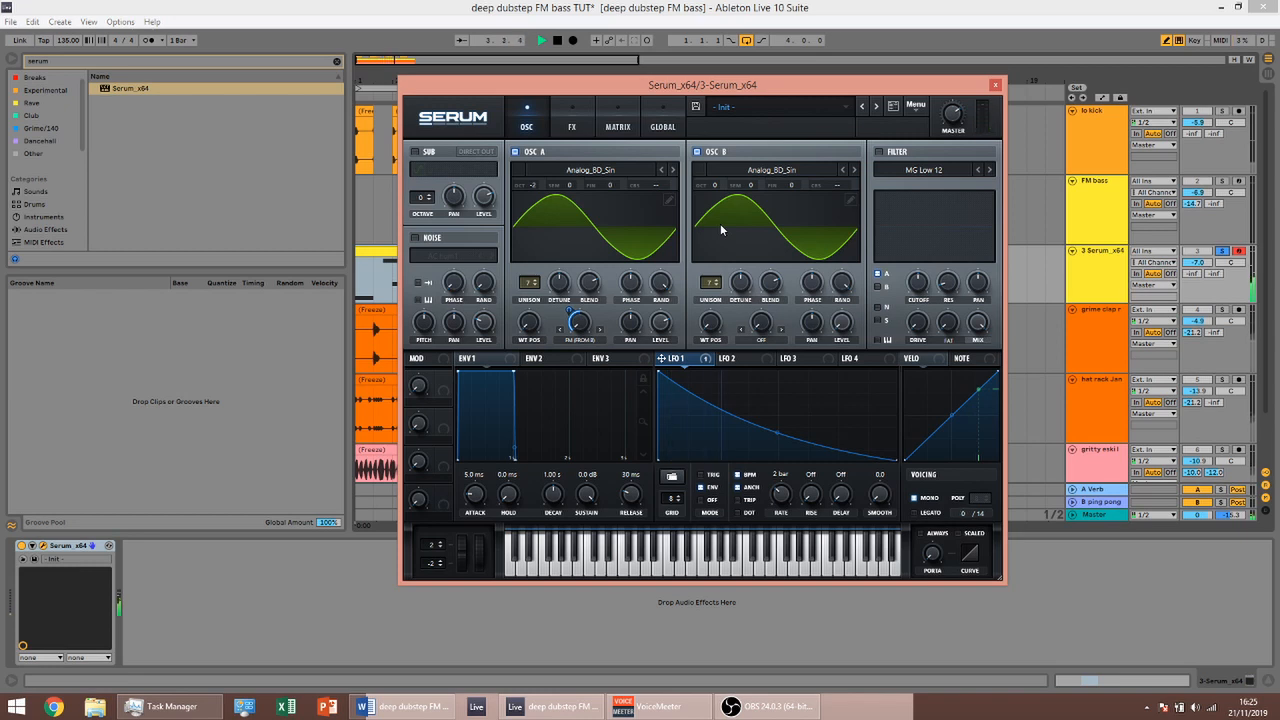
{"action": "key", "text": "space"}
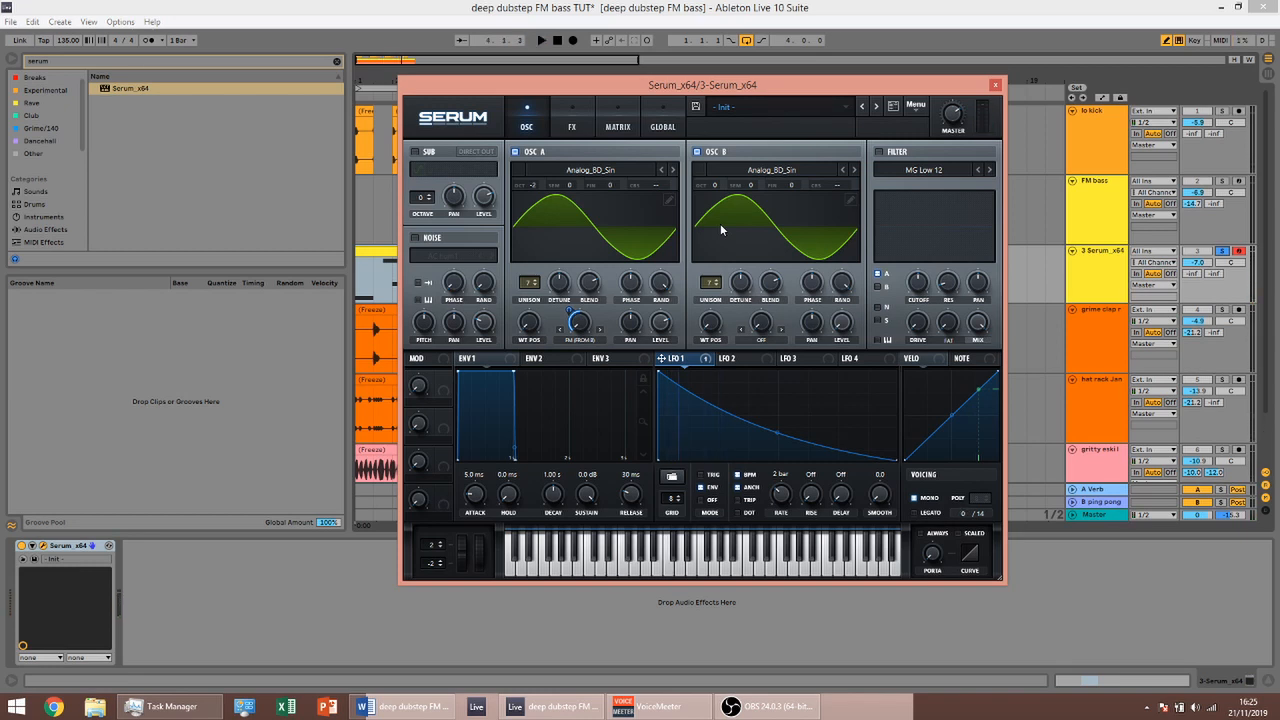
Group the Serum_x64 device into an Instrument Rack
{"action": "left_click", "coordinate": [87, 548]}
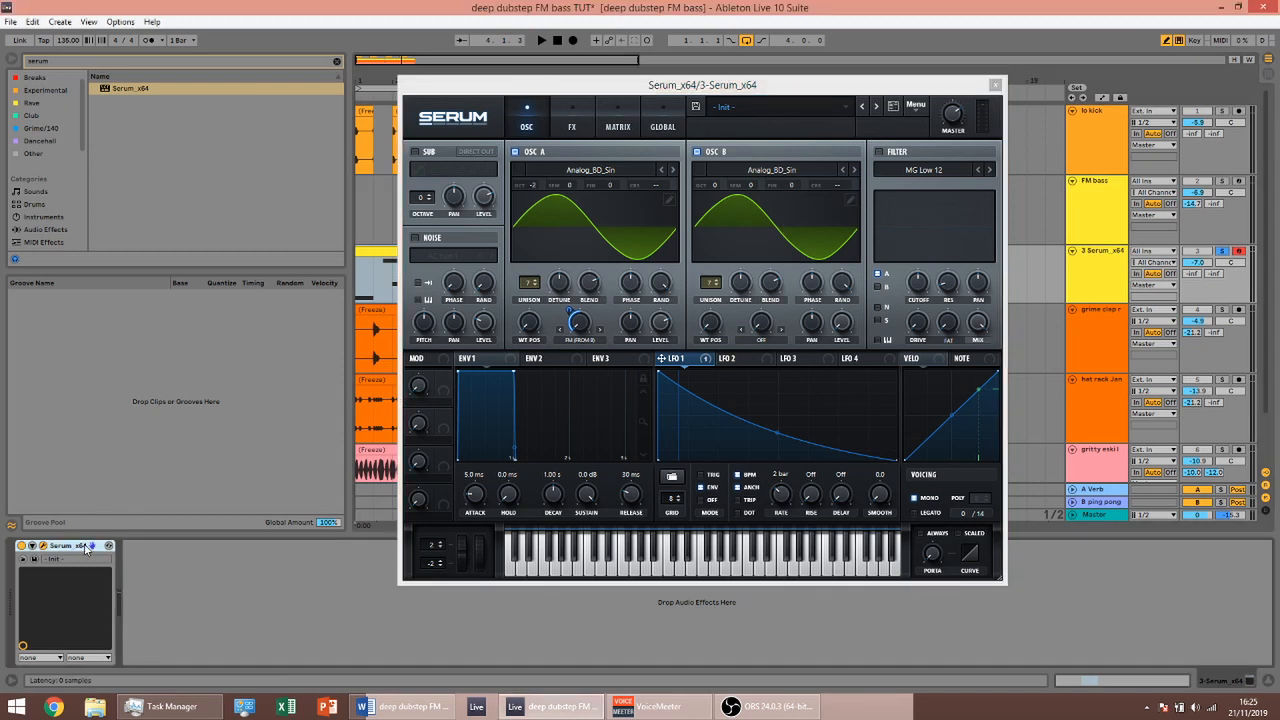
{"action": "key", "text": "ctrl+g"}
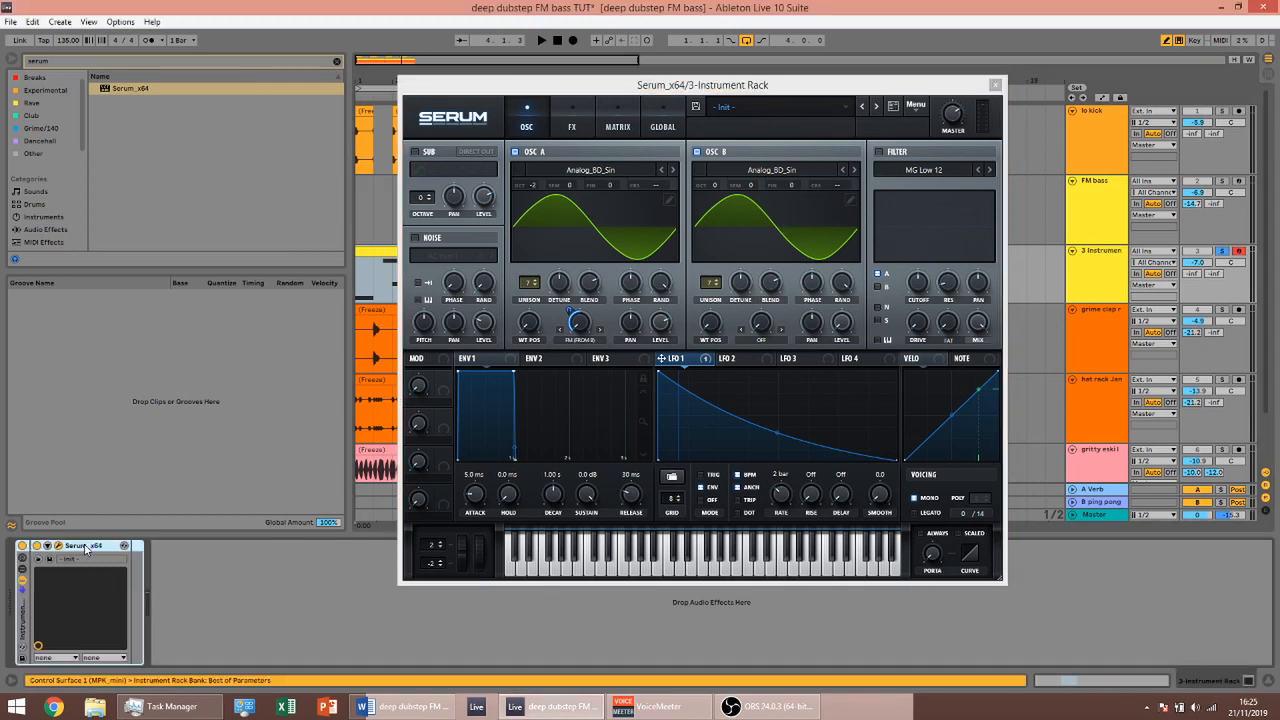
Show the Instrument Rack's chain list and duplicate the Serum_x64 chain
{"action": "left_click", "coordinate": [23, 570]}
{"action": "left_click", "coordinate": [70, 581]}
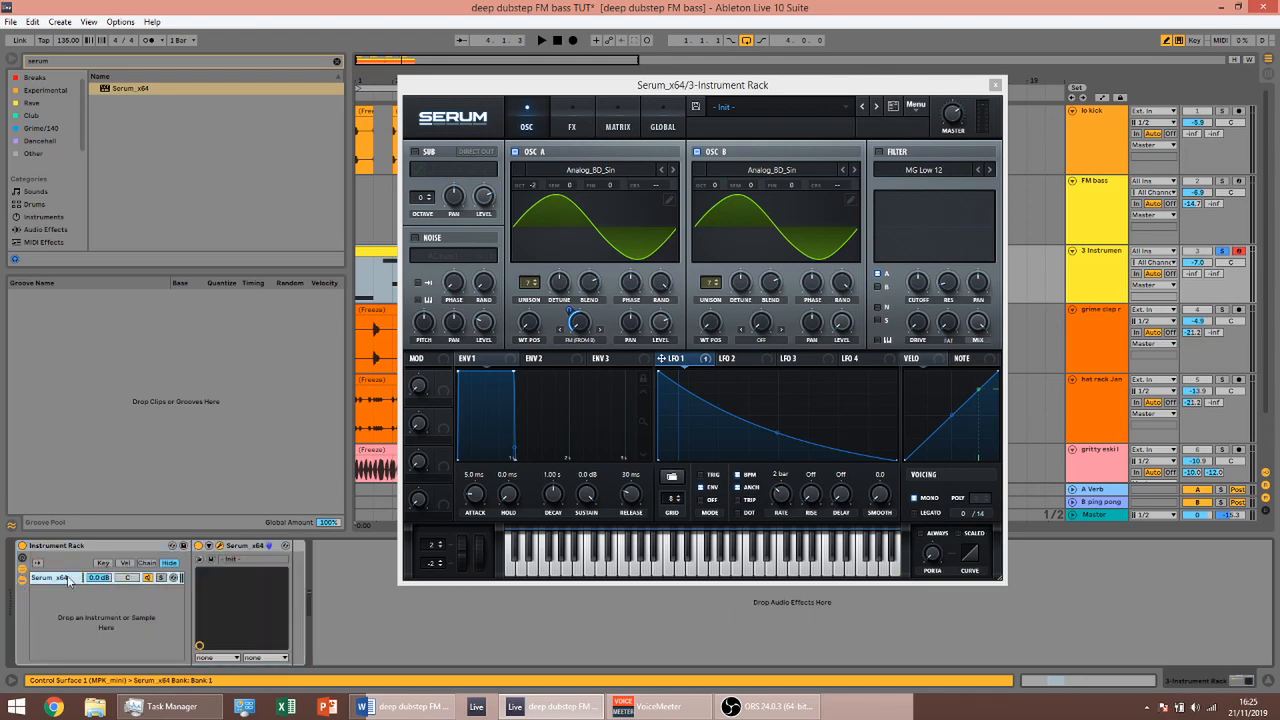
{"action": "key", "text": "ctrl+d"}
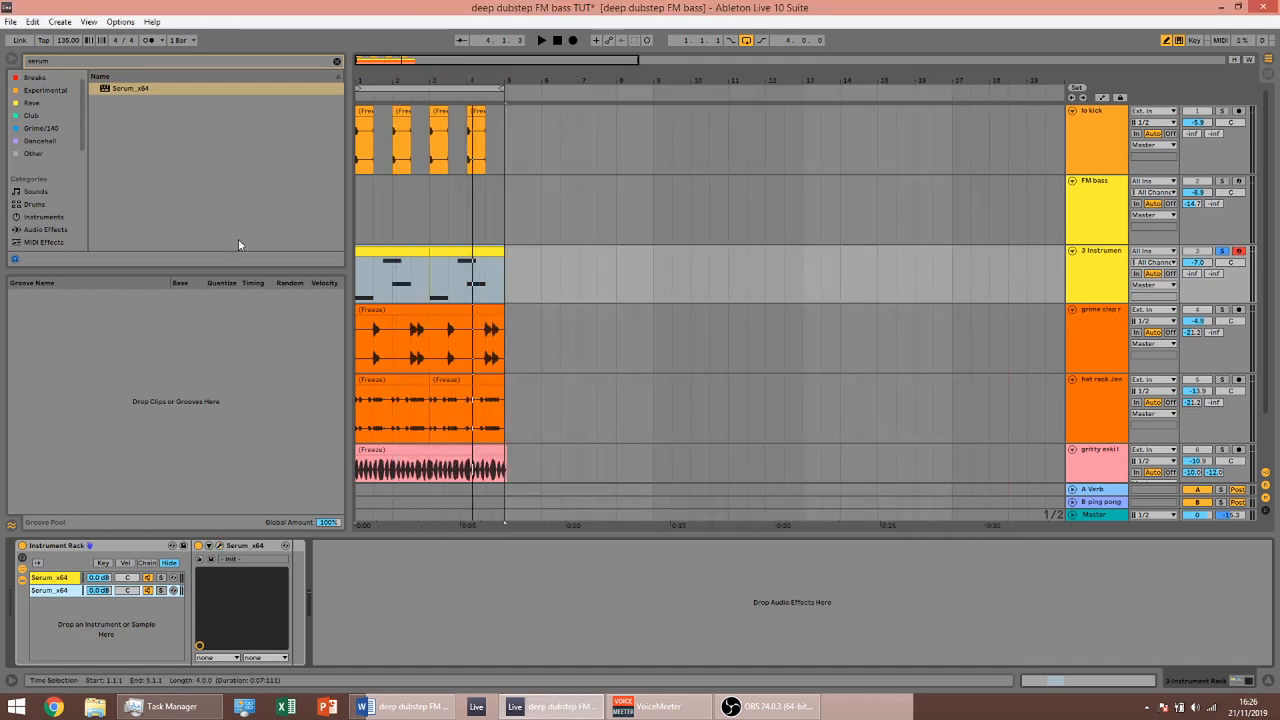
In the first chain's Serum, enable the sub oscillator at octave -2 and turn off oscillators A and B
{"action": "left_click", "coordinate": [55, 578]}
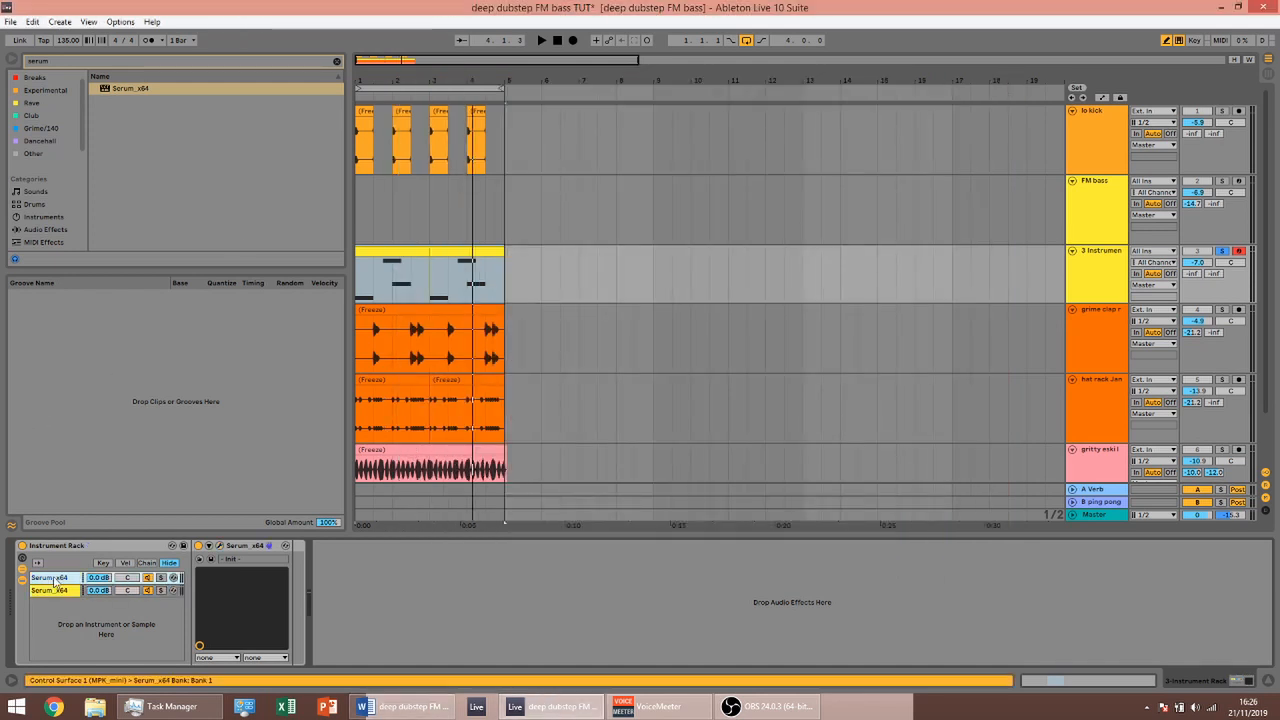
{"action": "left_click", "coordinate": [220, 547]}
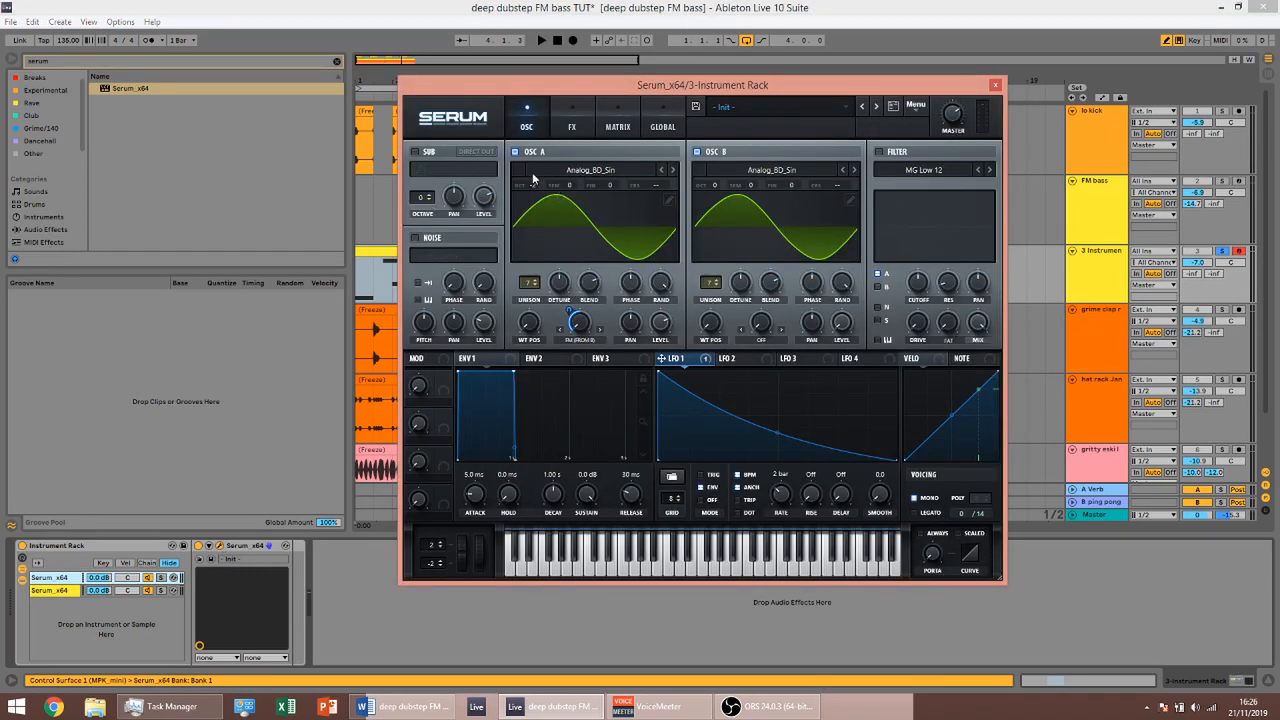
{"action": "left_click", "coordinate": [431, 200]}
{"action": "left_click", "coordinate": [431, 200]}
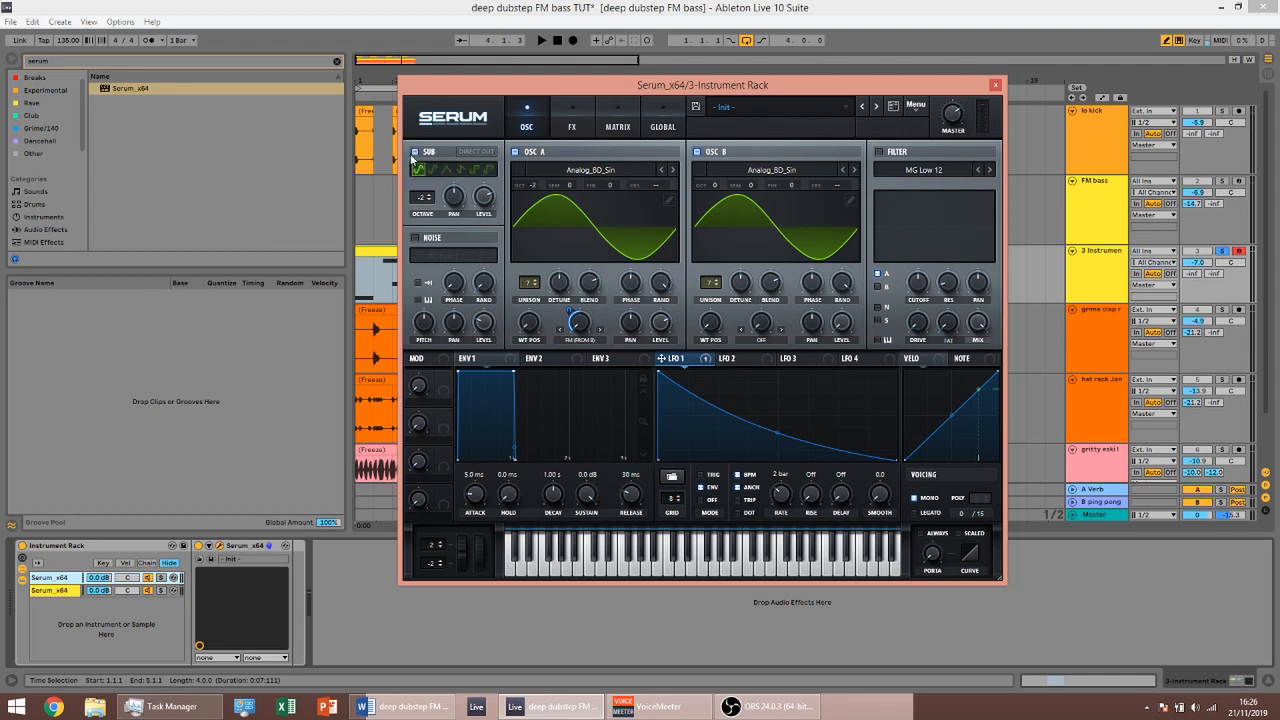
{"action": "left_click", "coordinate": [515, 152]}
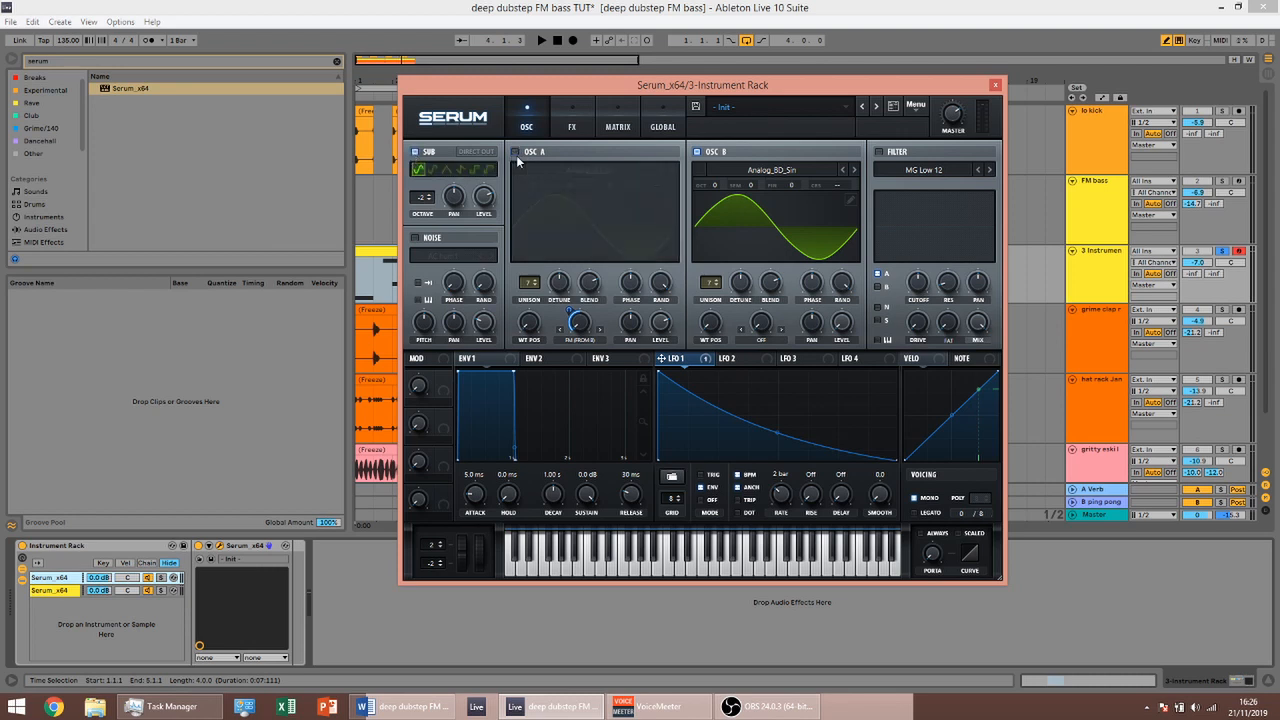
{"action": "left_click", "coordinate": [697, 152]}
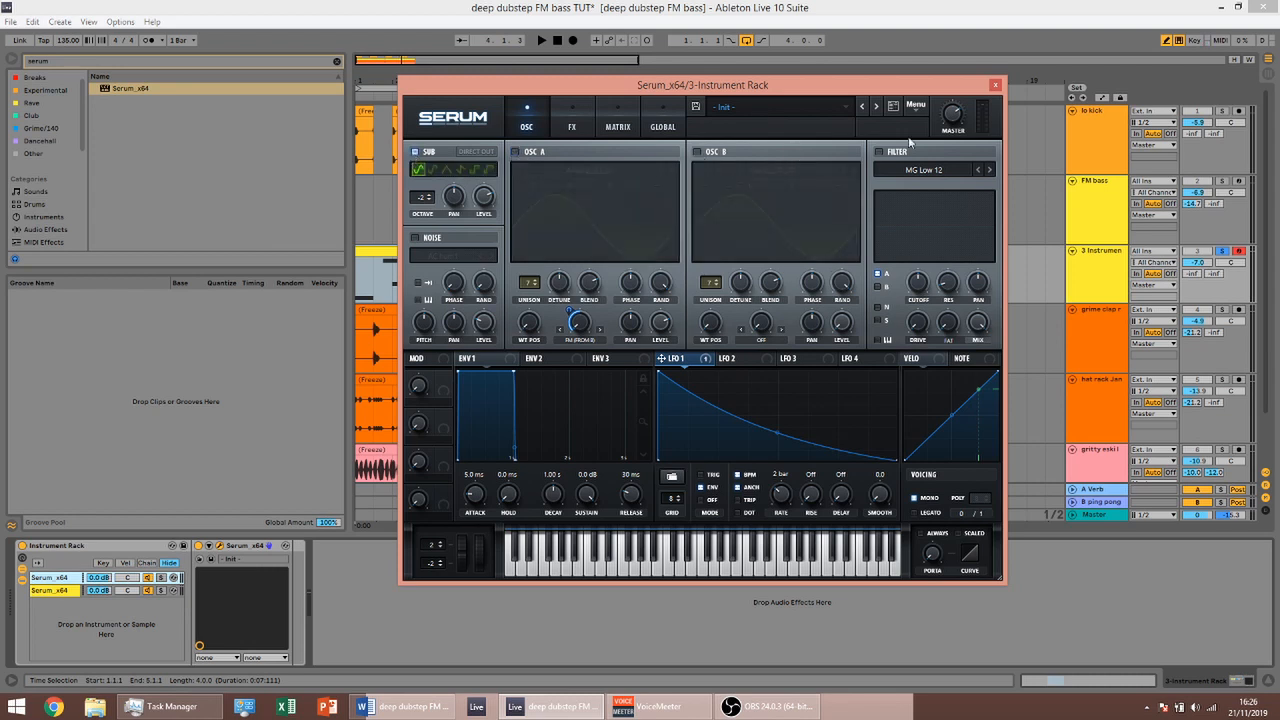
{"action": "left_click", "coordinate": [996, 86]}
Add an EQ Three after the Instrument Rack with FreqLow at 100 Hz and FreqHi at 700 Hz
{"action": "key", "text": "ctrl+f"}
{"action": "type", "text": "eq"}
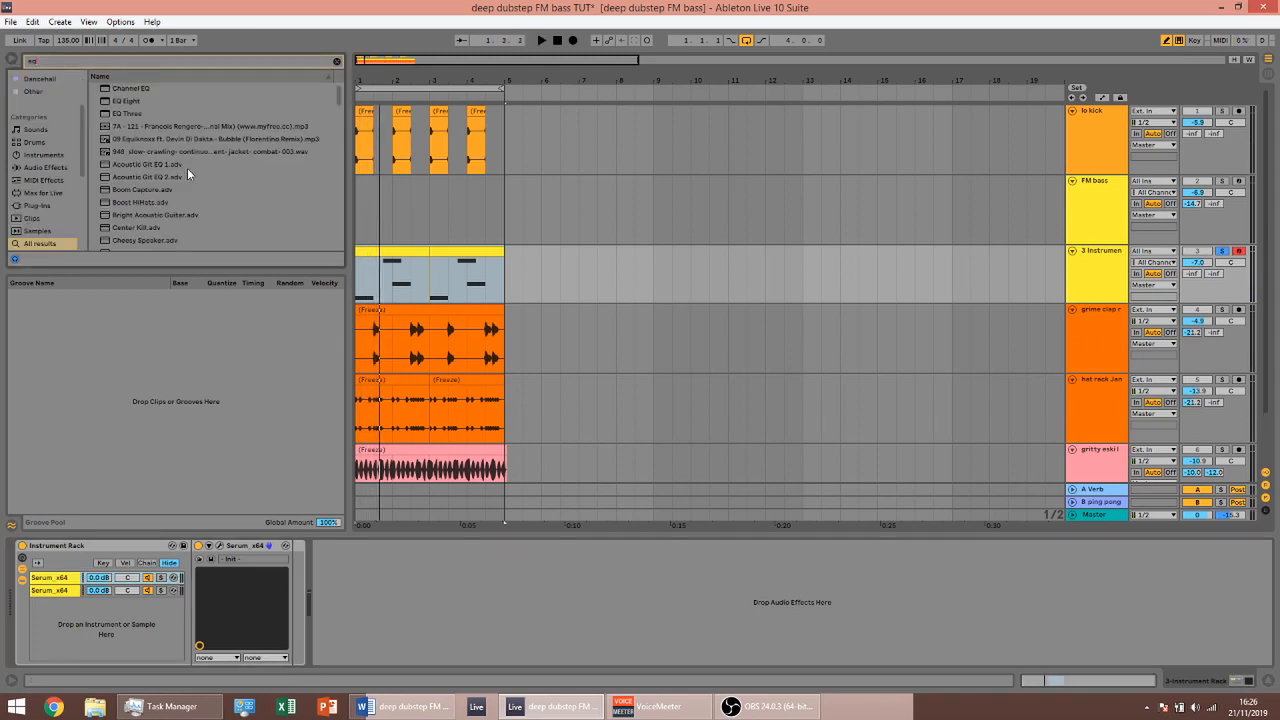
{"action": "left_click", "coordinate": [124, 115]}
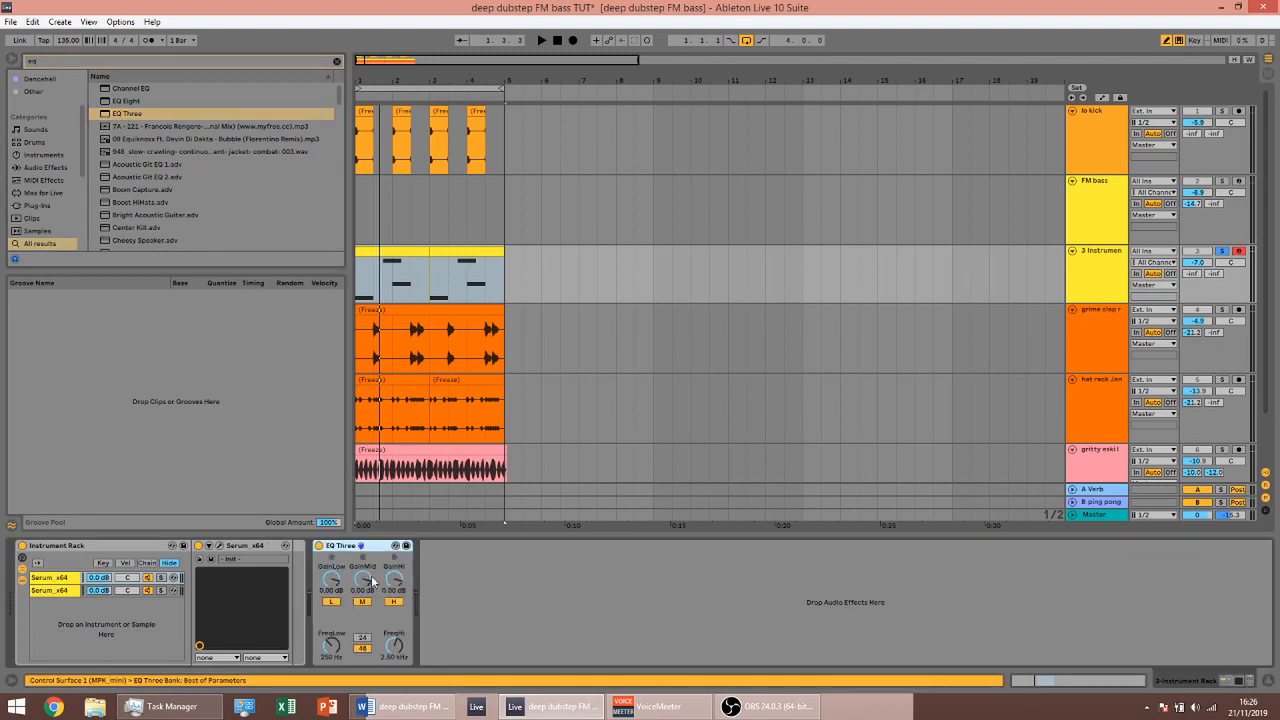
{"action": "left_click", "coordinate": [322, 658]}
{"action": "type", "text": "100"}
{"action": "key", "text": "Return"}
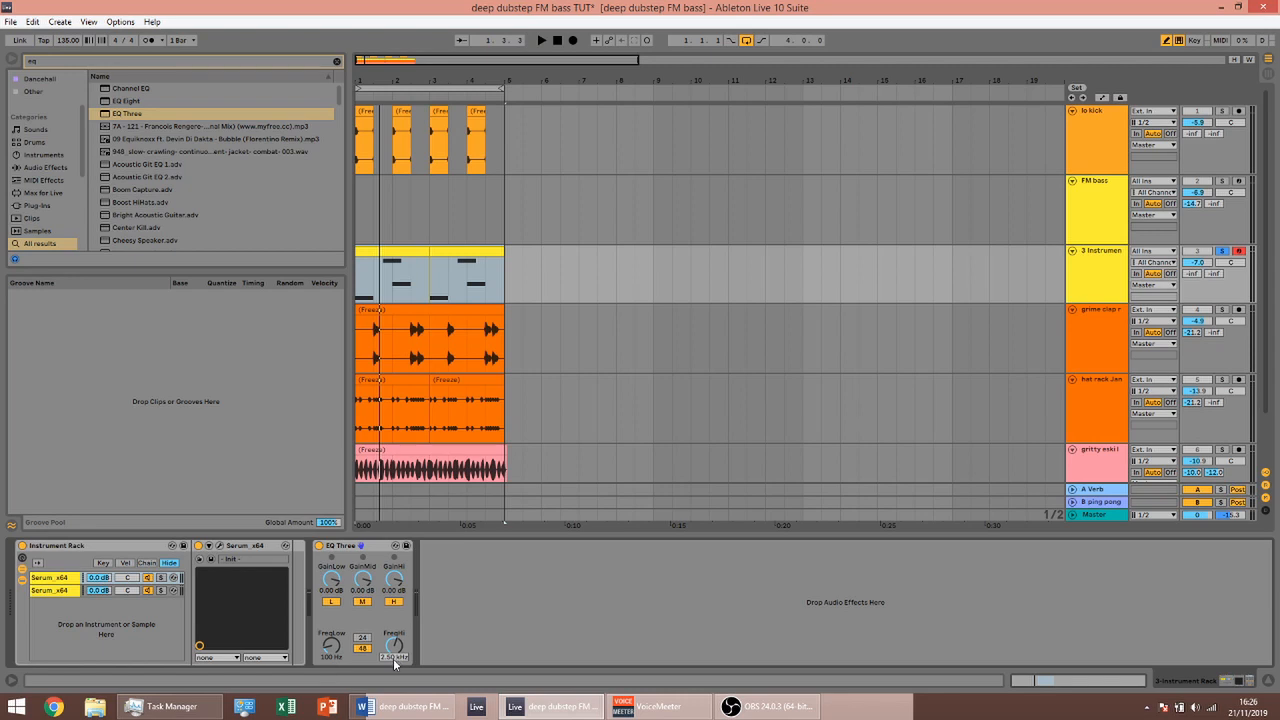
{"action": "key", "text": "Return"}
Move the EQ Three into the first Serum chain and copy it to the second chain with its low band turned off
{"action": "left_click", "coordinate": [348, 547]}
{"action": "left_click_drag", "start_coordinate": [299, 558], "coordinate": [291, 558]}
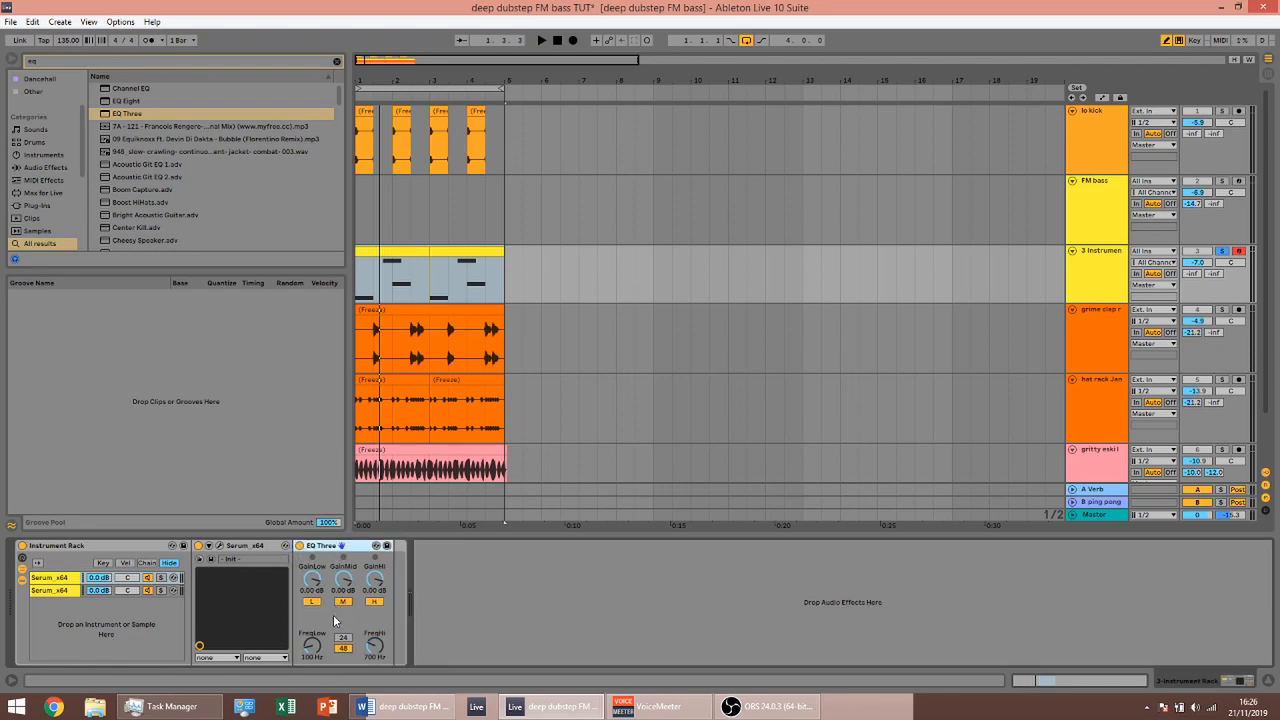
{"action": "left_click", "coordinate": [66, 591]}
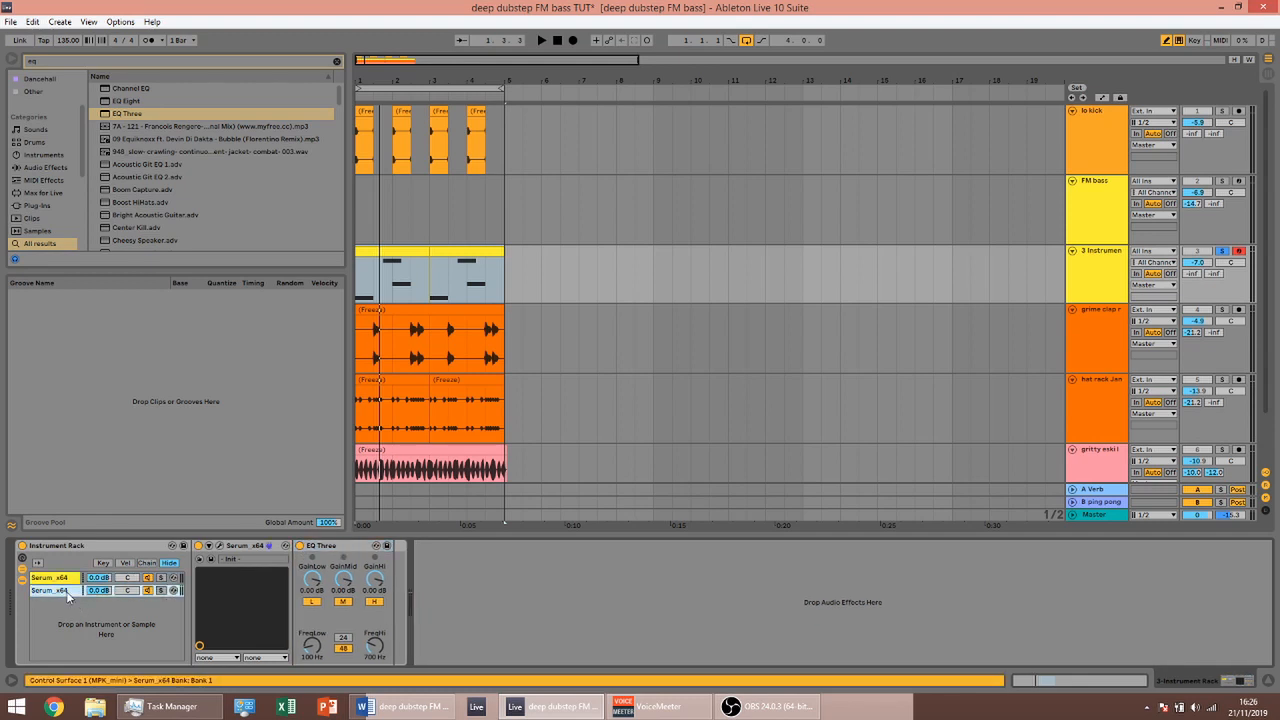
Group the second chain's EQ Three into an Audio Effect Rack and show its chain list
{"action": "left_click", "coordinate": [347, 553]}
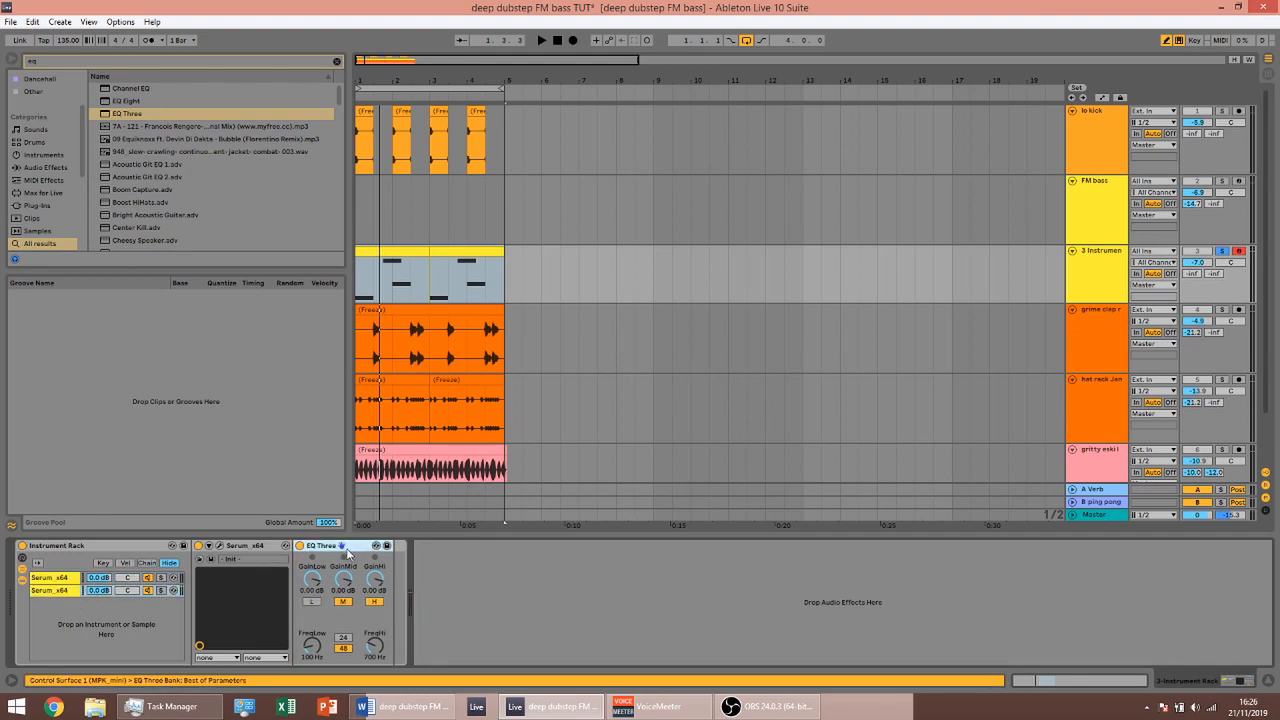
{"action": "key", "text": "ctrl+g"}
{"action": "left_click", "coordinate": [301, 568]}
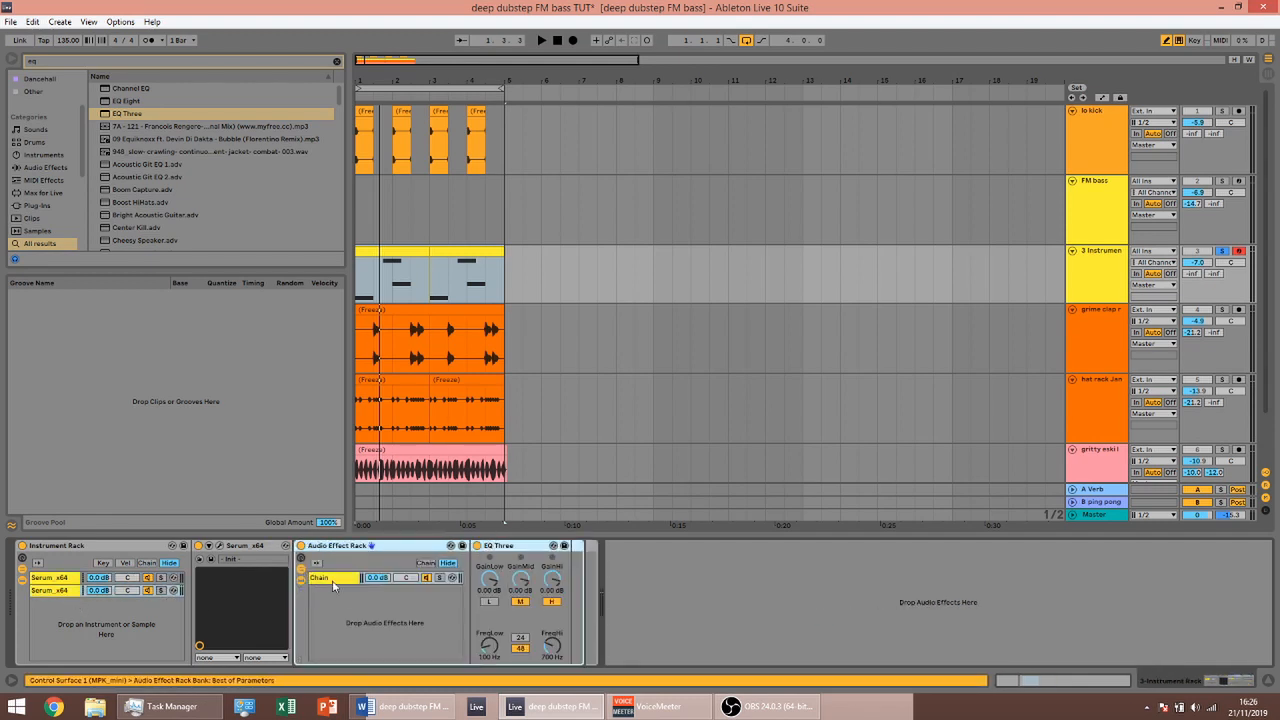
Duplicate the Audio Effect Rack's chain, leaving only the mid band on in the first copy and only the high band in the second
{"action": "left_click", "coordinate": [334, 584]}
{"action": "key", "text": "ctrl+d"}
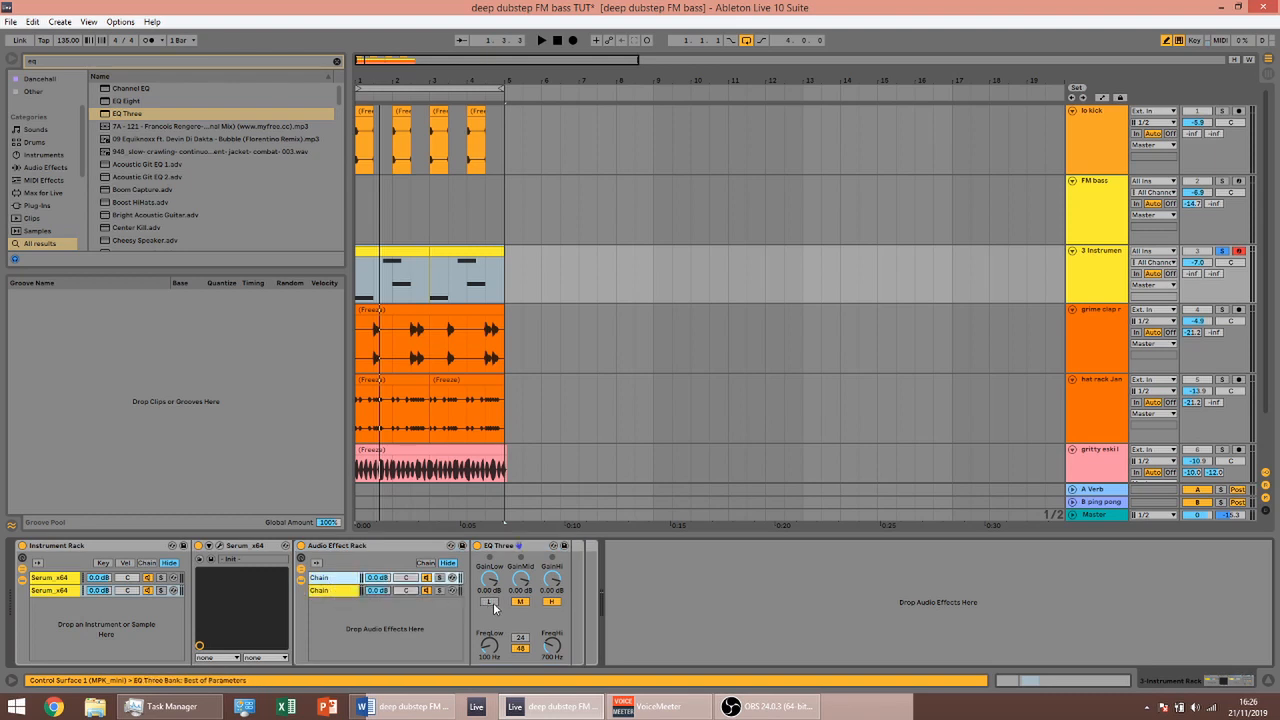
{"action": "left_click", "coordinate": [341, 592]}
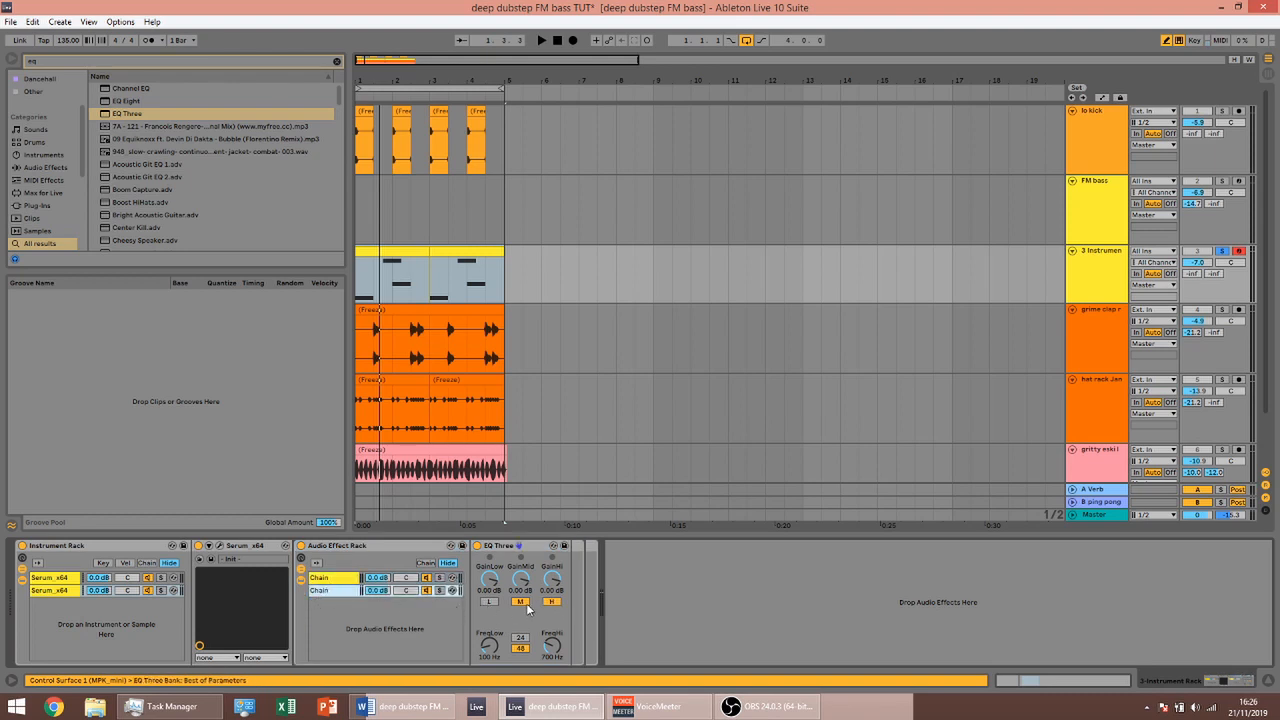
Rename the two Serum chains in the Instrument Rack as sub and top
{"action": "left_click", "coordinate": [71, 579]}
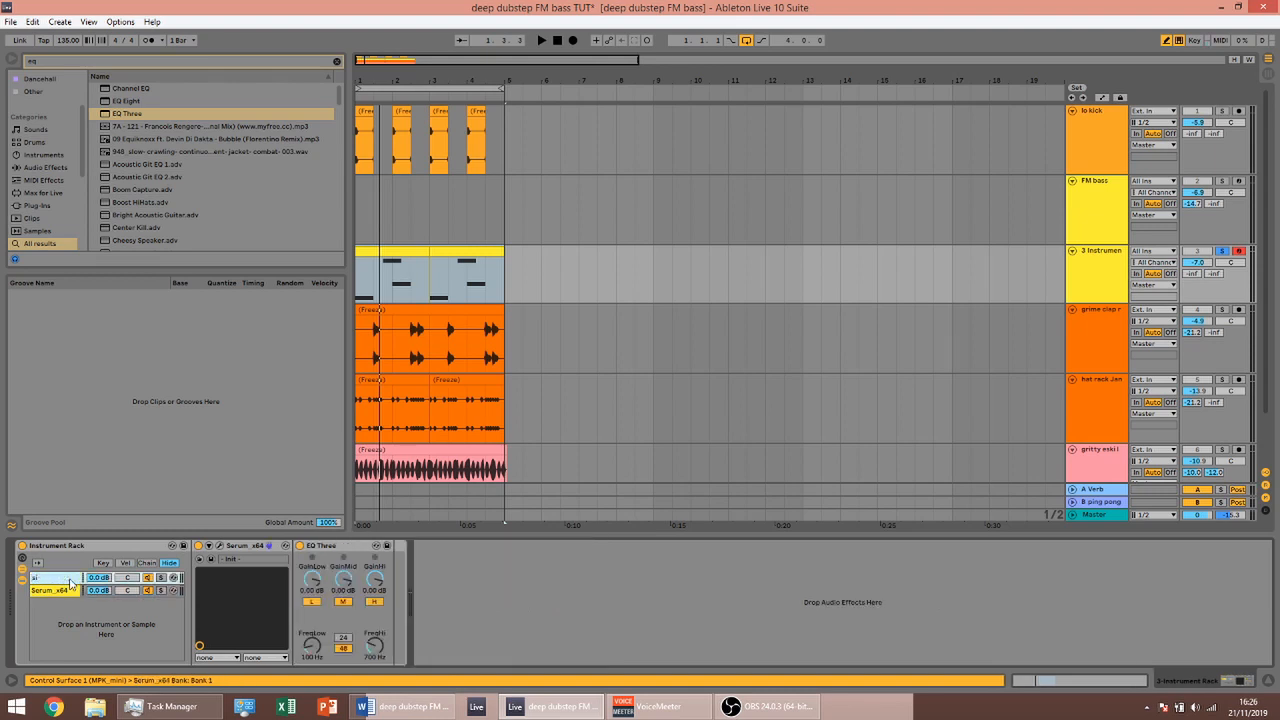
{"action": "type", "text": "sub"}
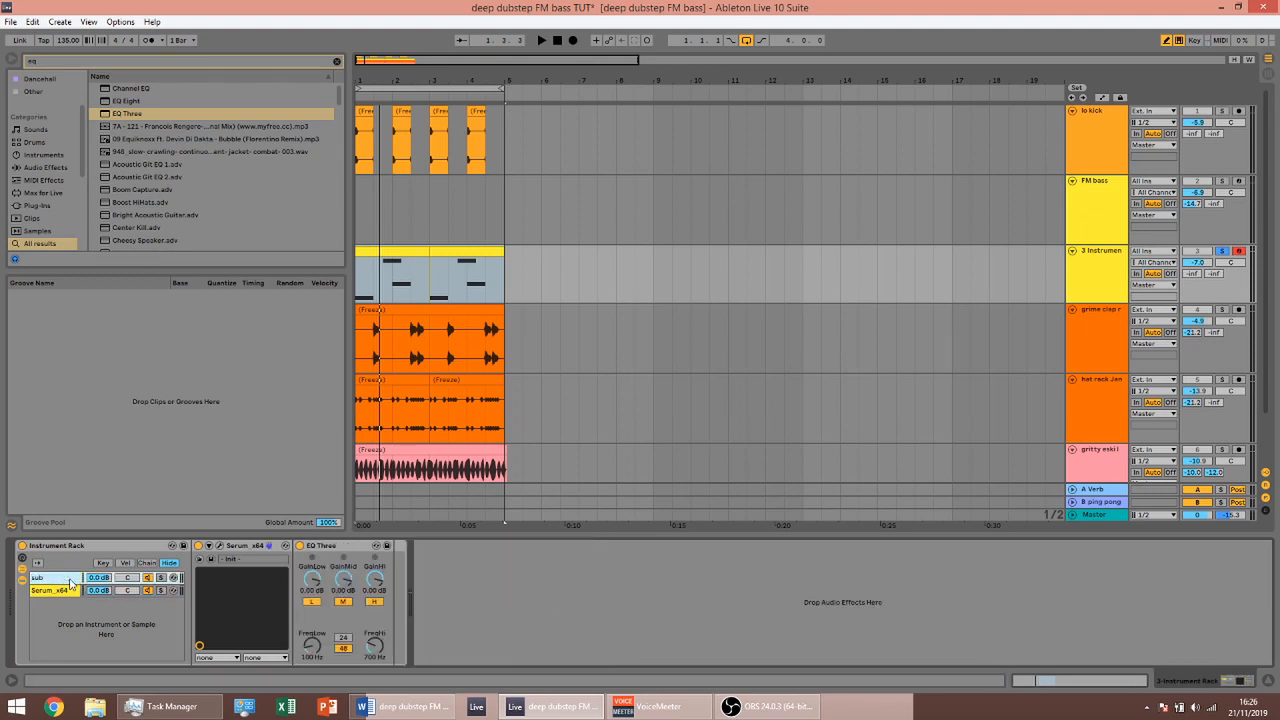
{"action": "left_click", "coordinate": [64, 592]}
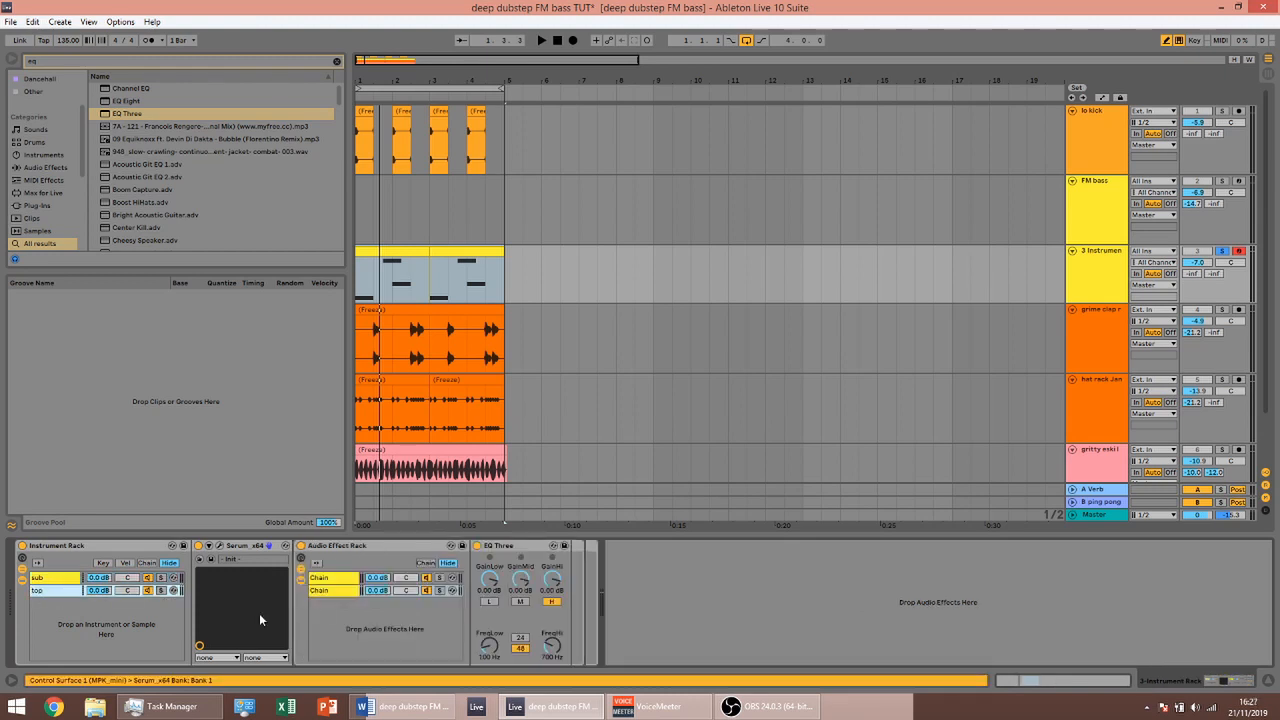
Rename the two chains in the Audio Effect Rack as mid and highs
{"action": "left_click", "coordinate": [326, 582]}
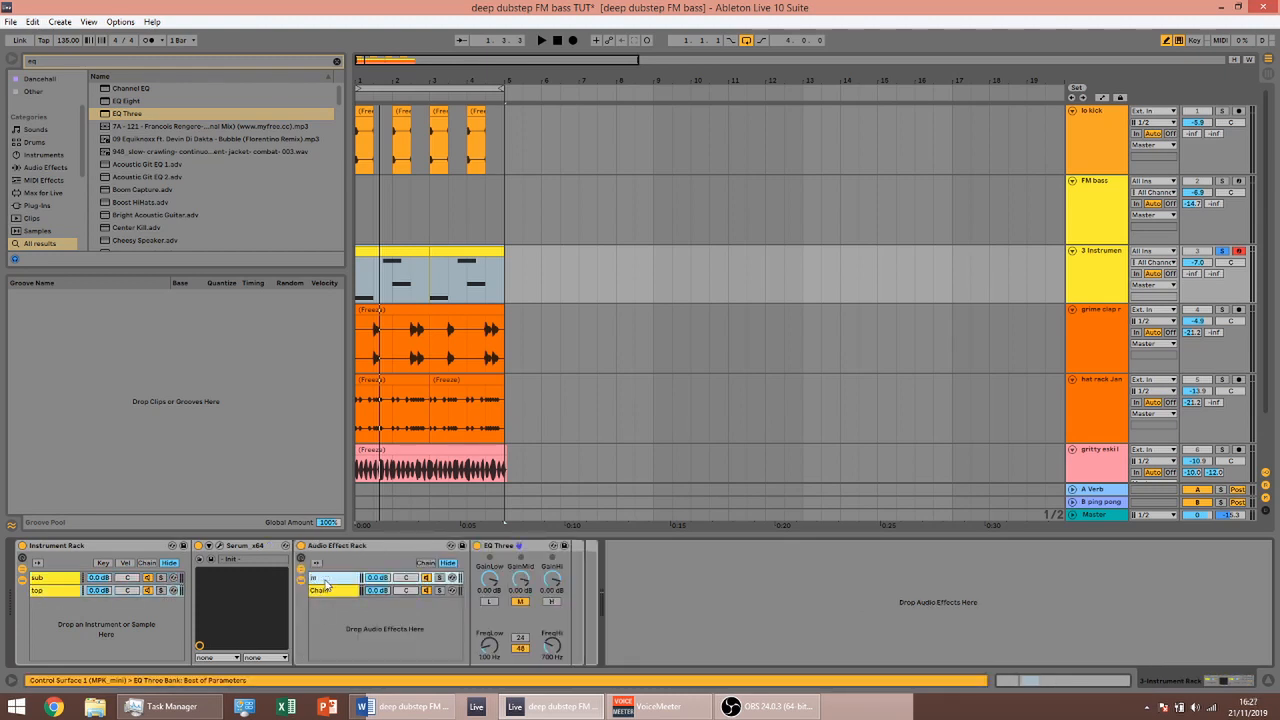
{"action": "key", "text": "Up"}
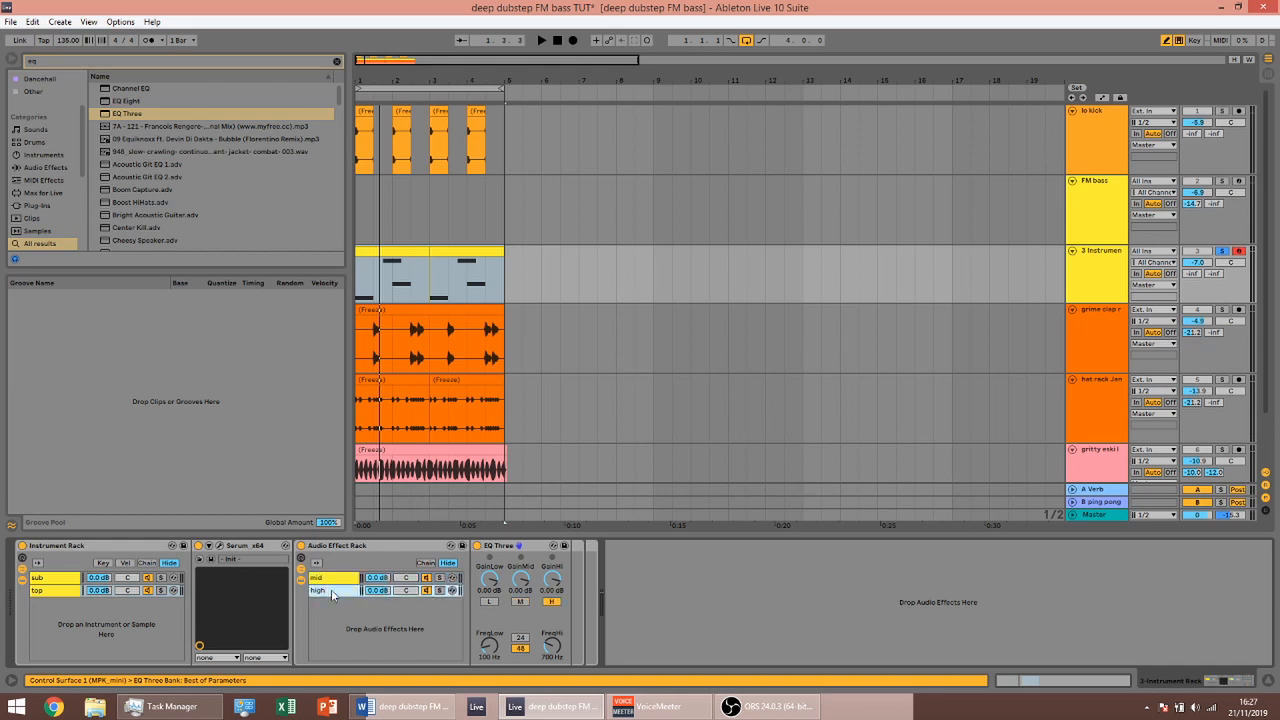
{"action": "left_click", "coordinate": [332, 595]}
{"action": "type", "text": "highs"}
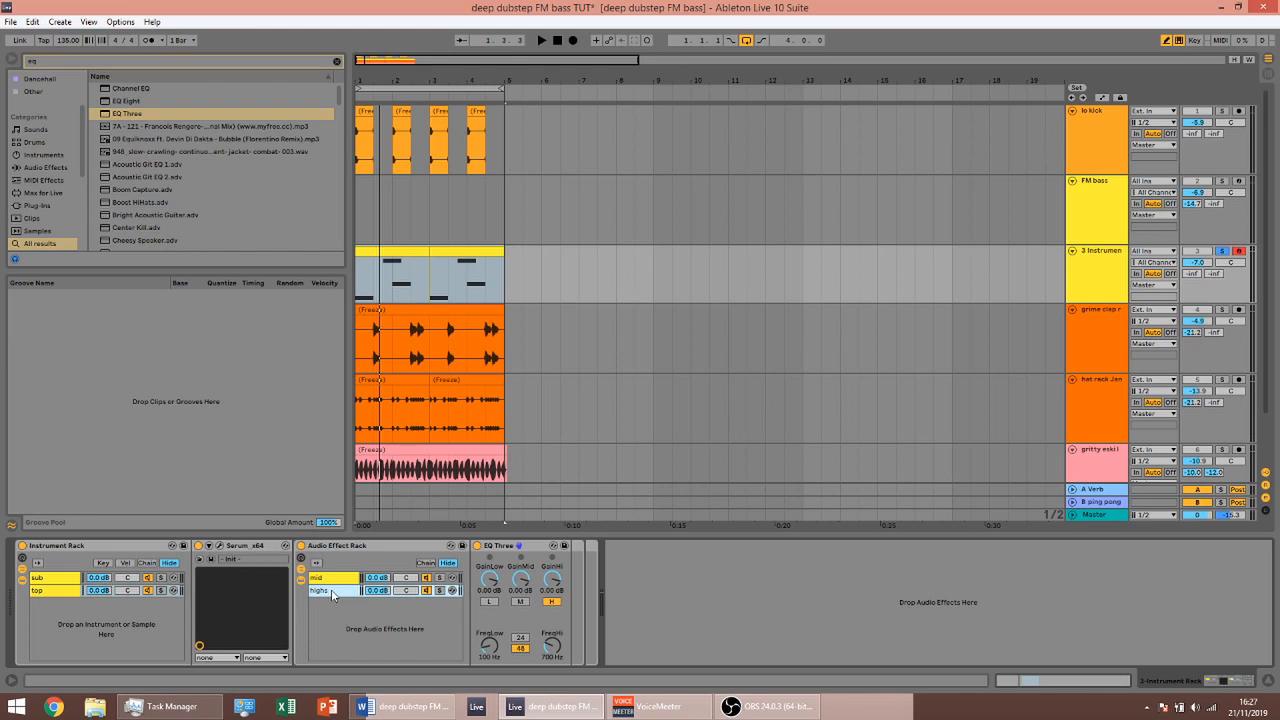
Turn off the mid and high bands of the sub chain's EQ Three and insert a Compressor before it
{"action": "left_click", "coordinate": [75, 578]}
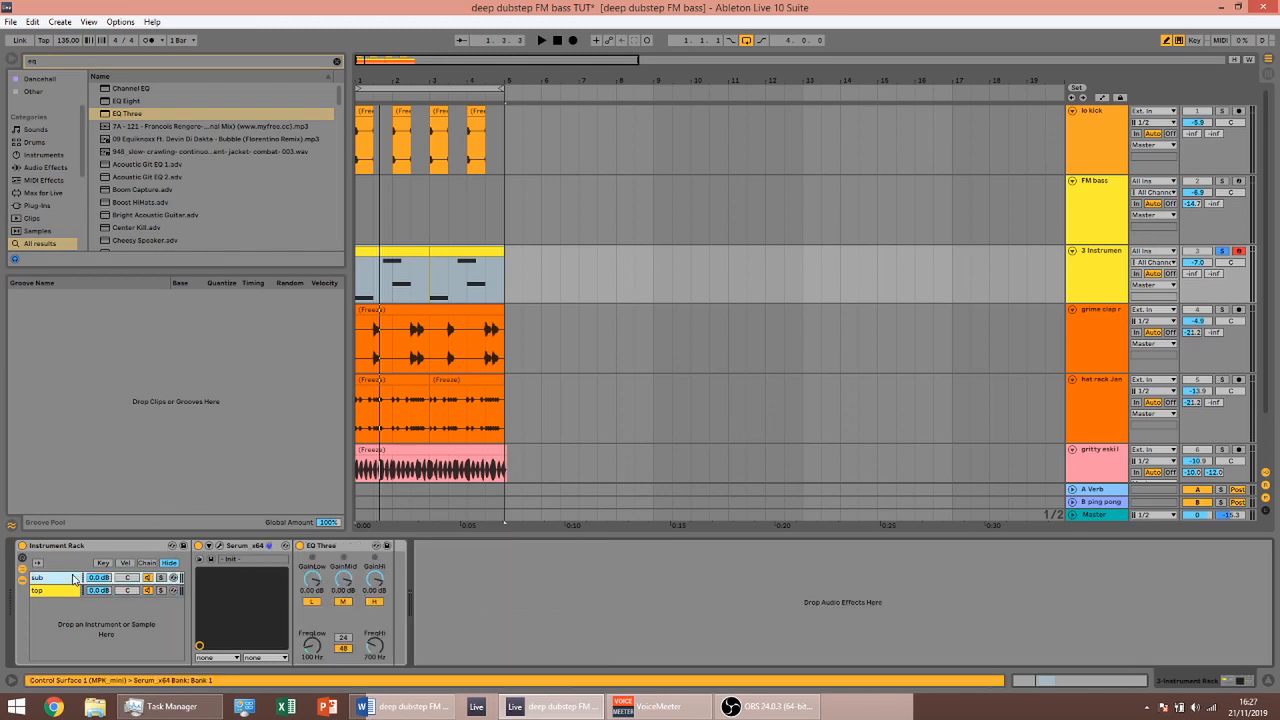
{"action": "left_click", "coordinate": [372, 601]}
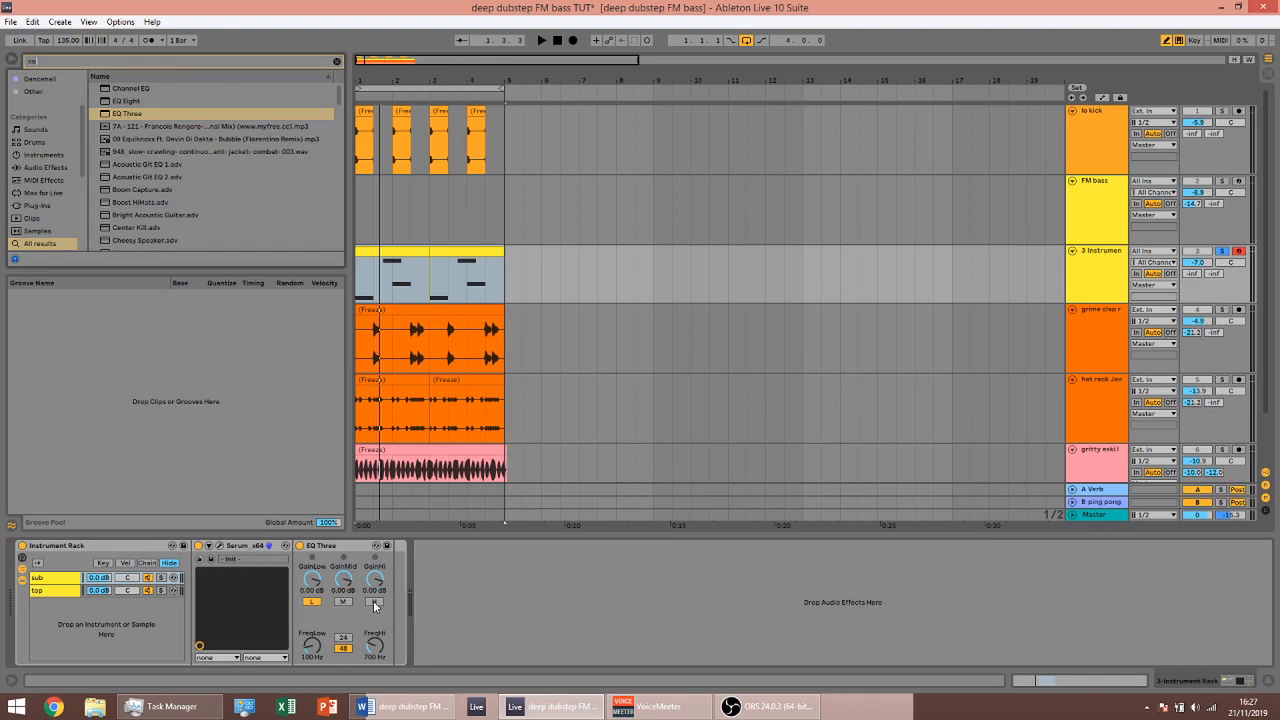
{"action": "type", "text": "compre"}
{"action": "left_click_drag", "start_coordinate": [127, 95], "coordinate": [318, 590]}
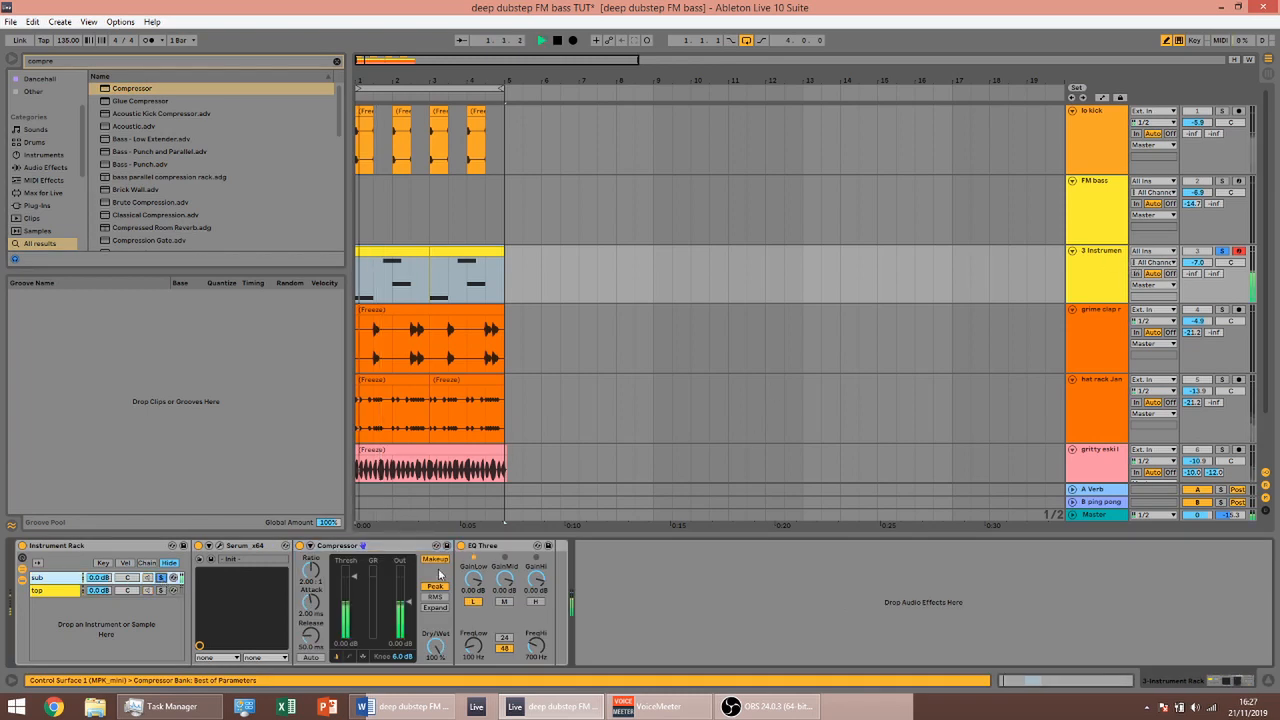
Set the Compressor to RMS without makeup, 1 ms attack, auto release, -26.3 dB threshold and 4.29 dB output, auditioning the sub solo and with the top
{"action": "left_click", "coordinate": [434, 596]}
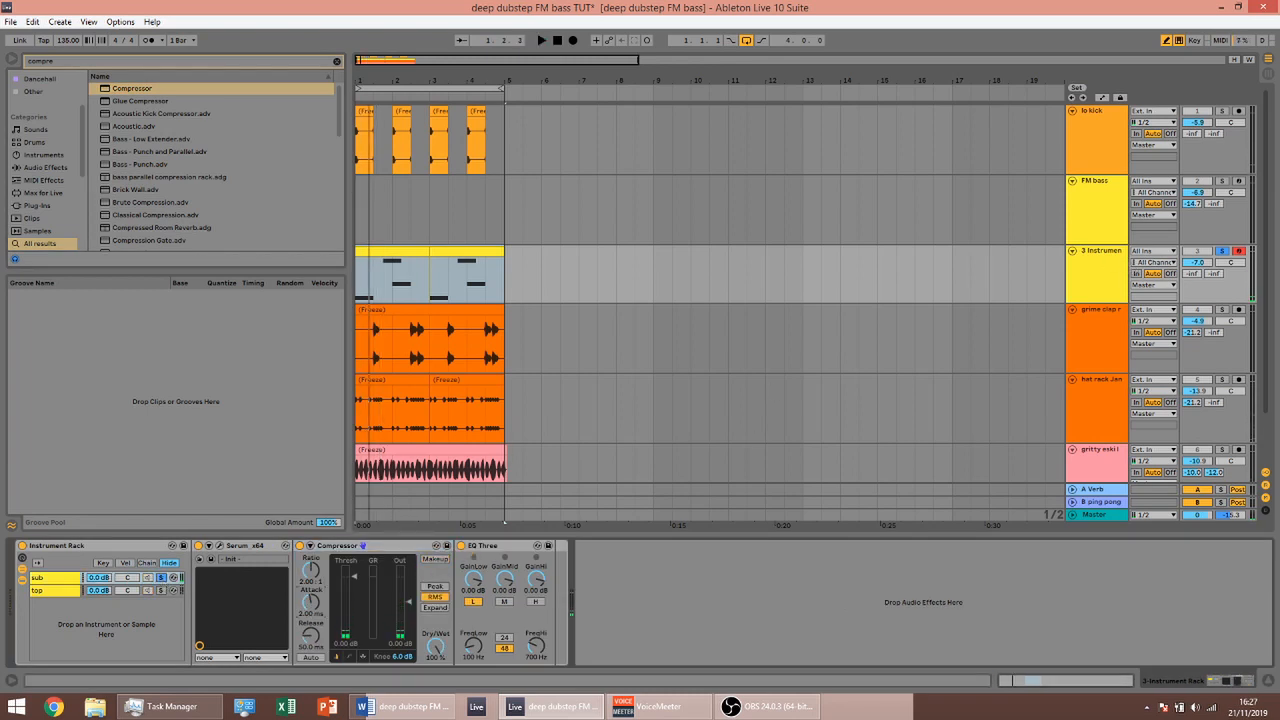
{"action": "left_click", "coordinate": [311, 657]}
{"action": "key", "text": "space"}
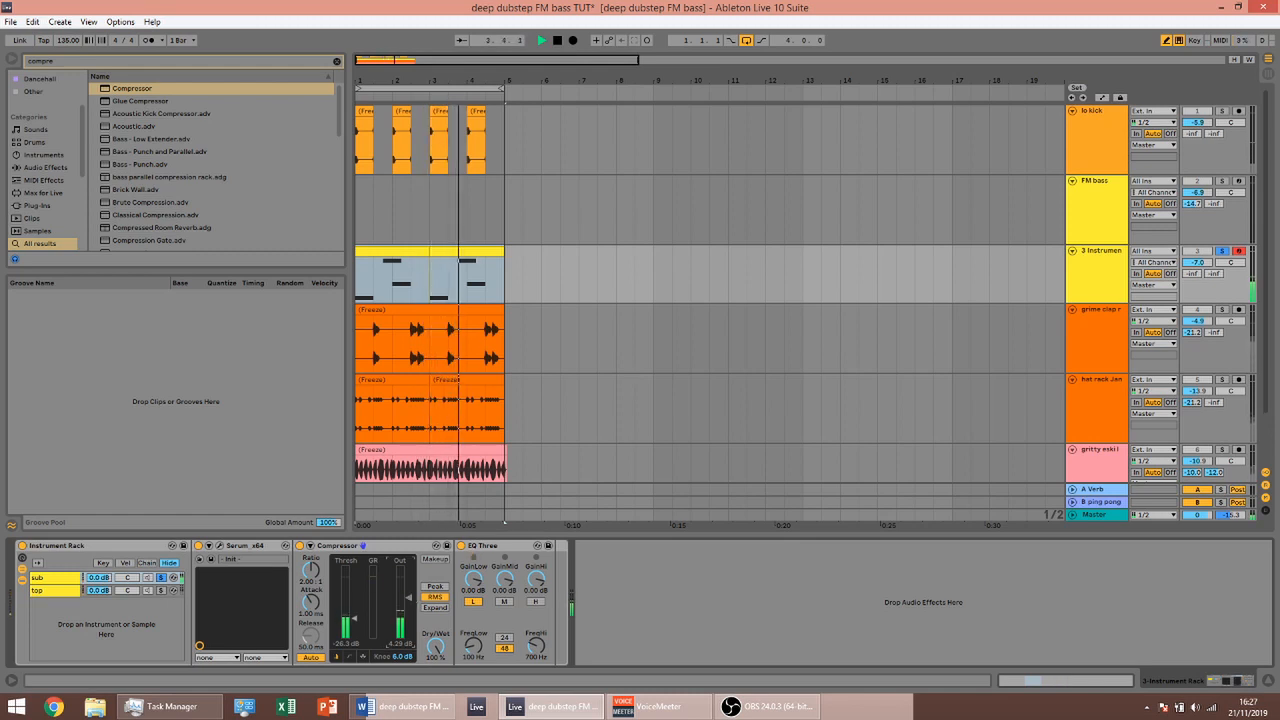
{"action": "key", "text": "space"}
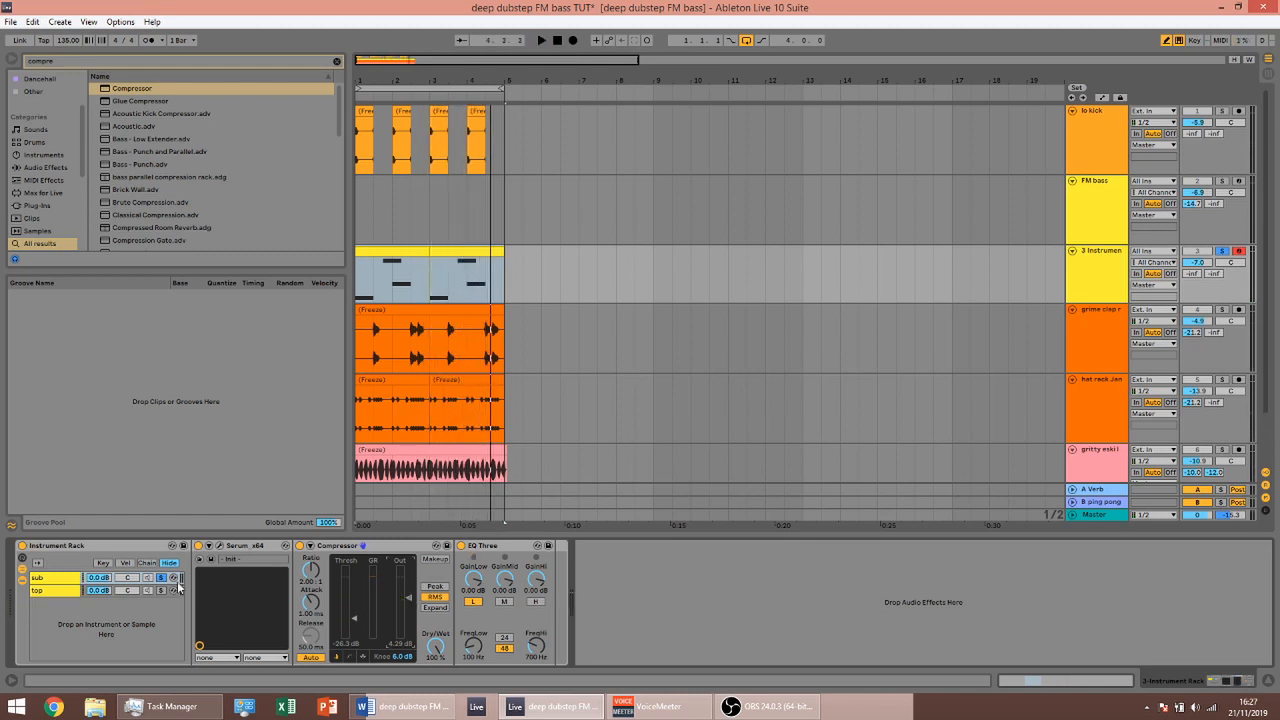
{"action": "key", "text": "space"}
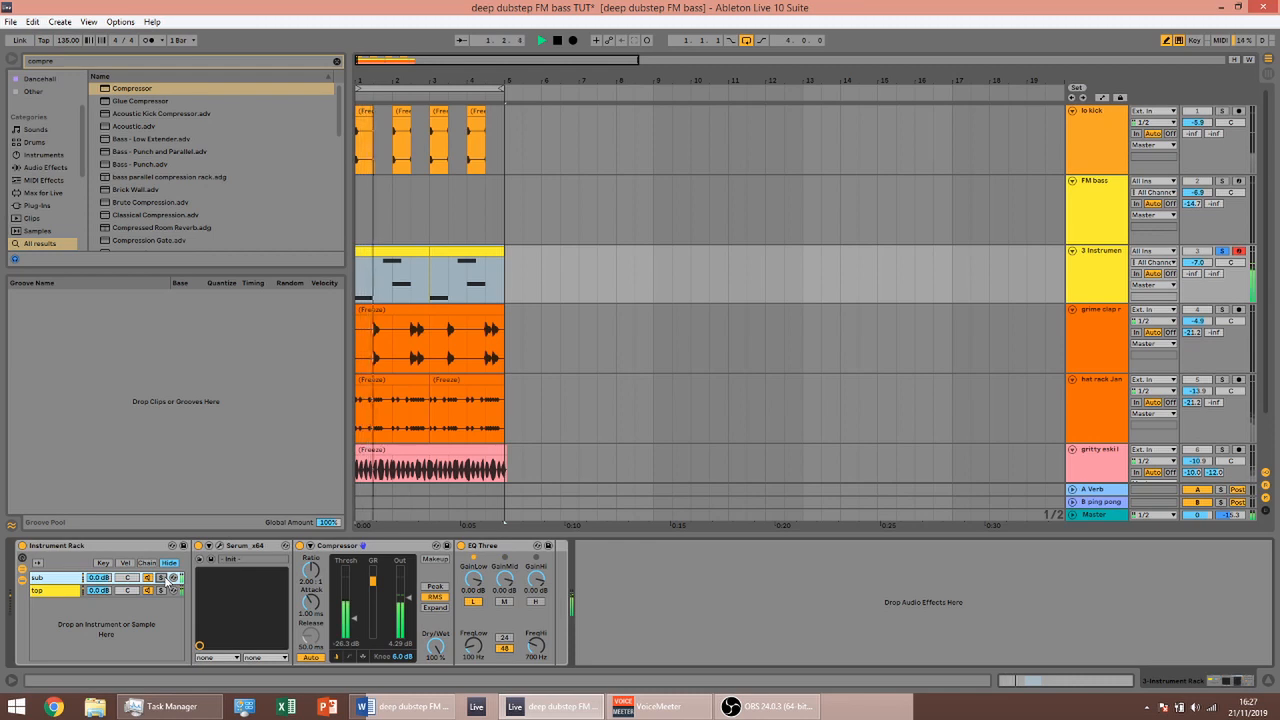
{"action": "key", "text": "space"}
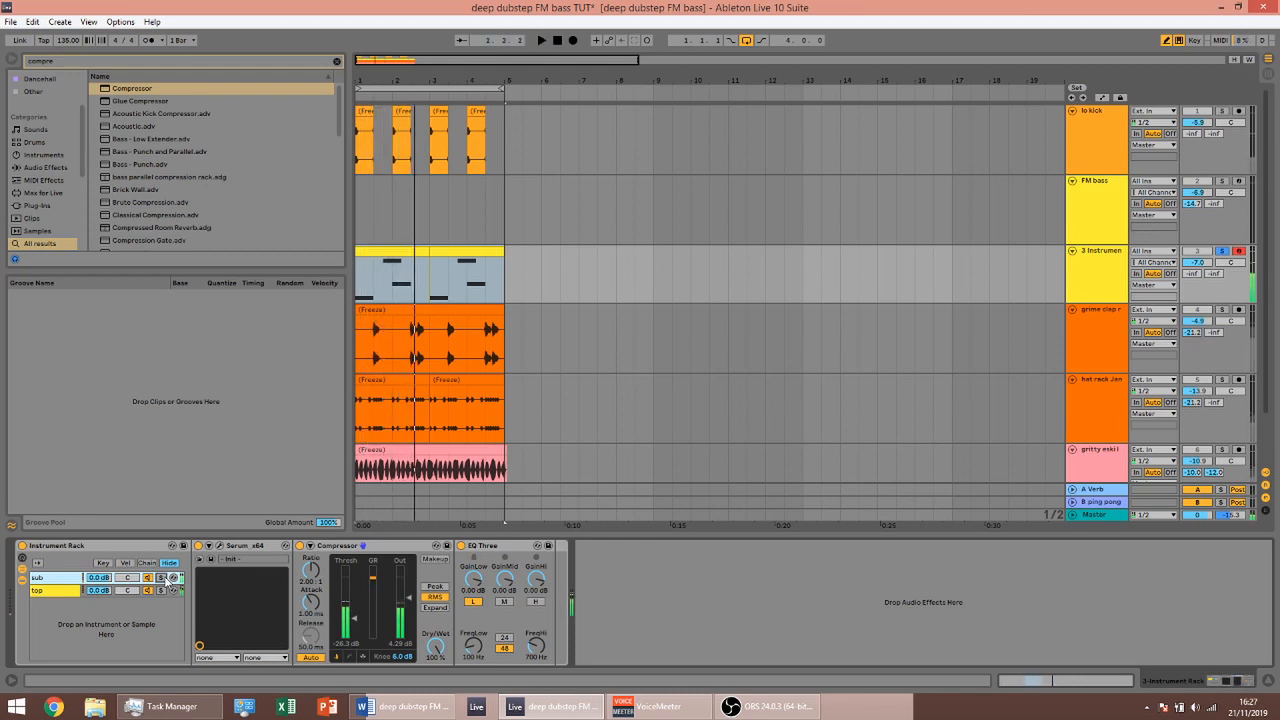
Insert an Overdrive before the EQ Three in the top layer's mid chain and play the loop
{"action": "left_click", "coordinate": [51, 592]}
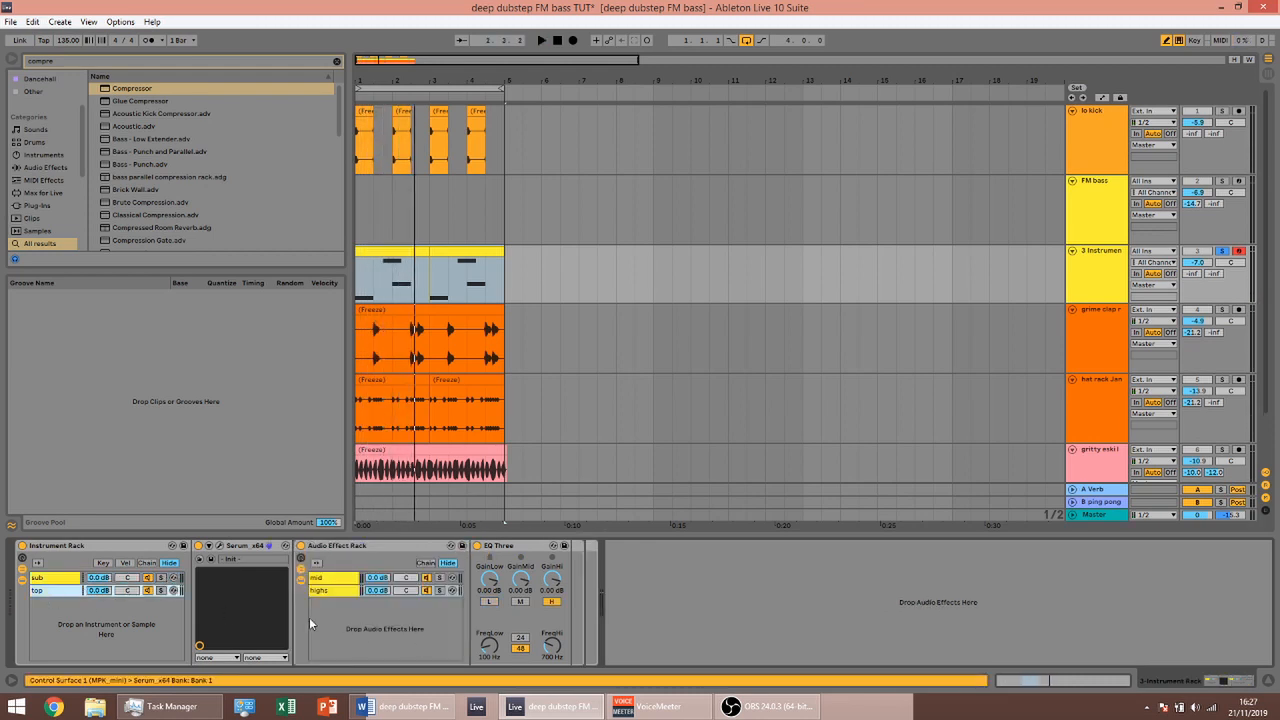
{"action": "left_click", "coordinate": [330, 582]}
{"action": "key", "text": "ctrl+f"}
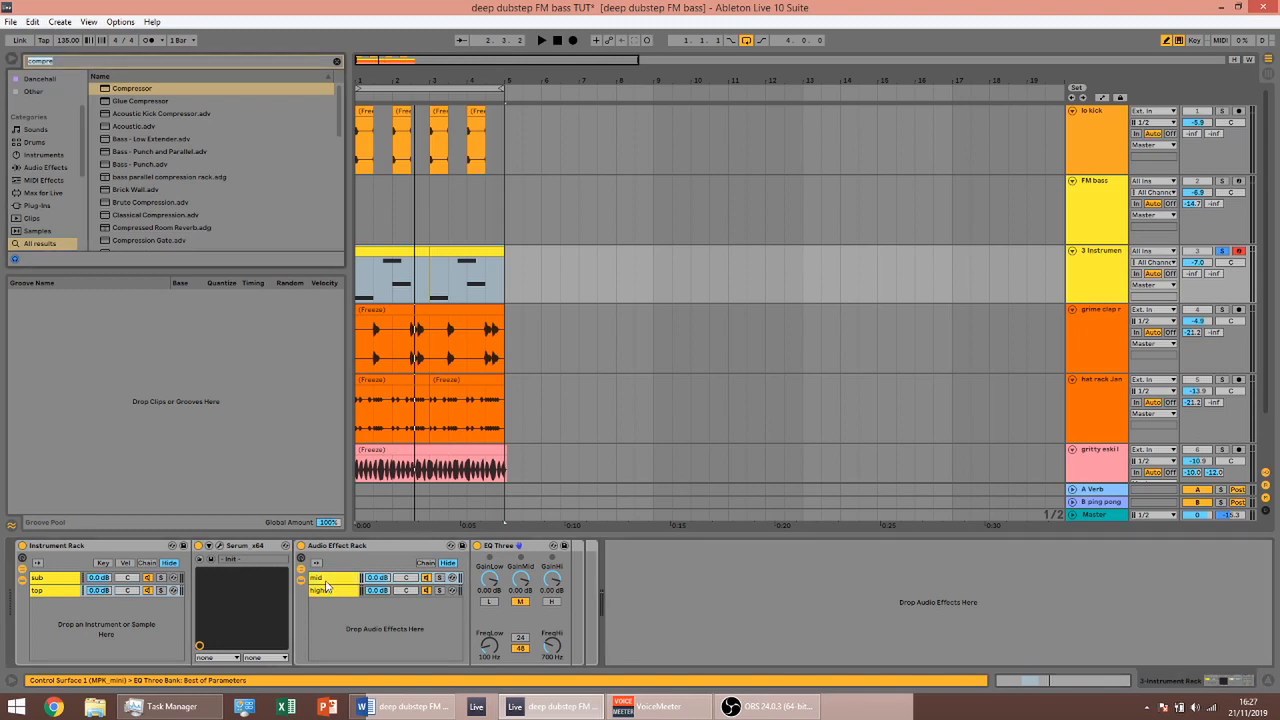
{"action": "type", "text": "over"}
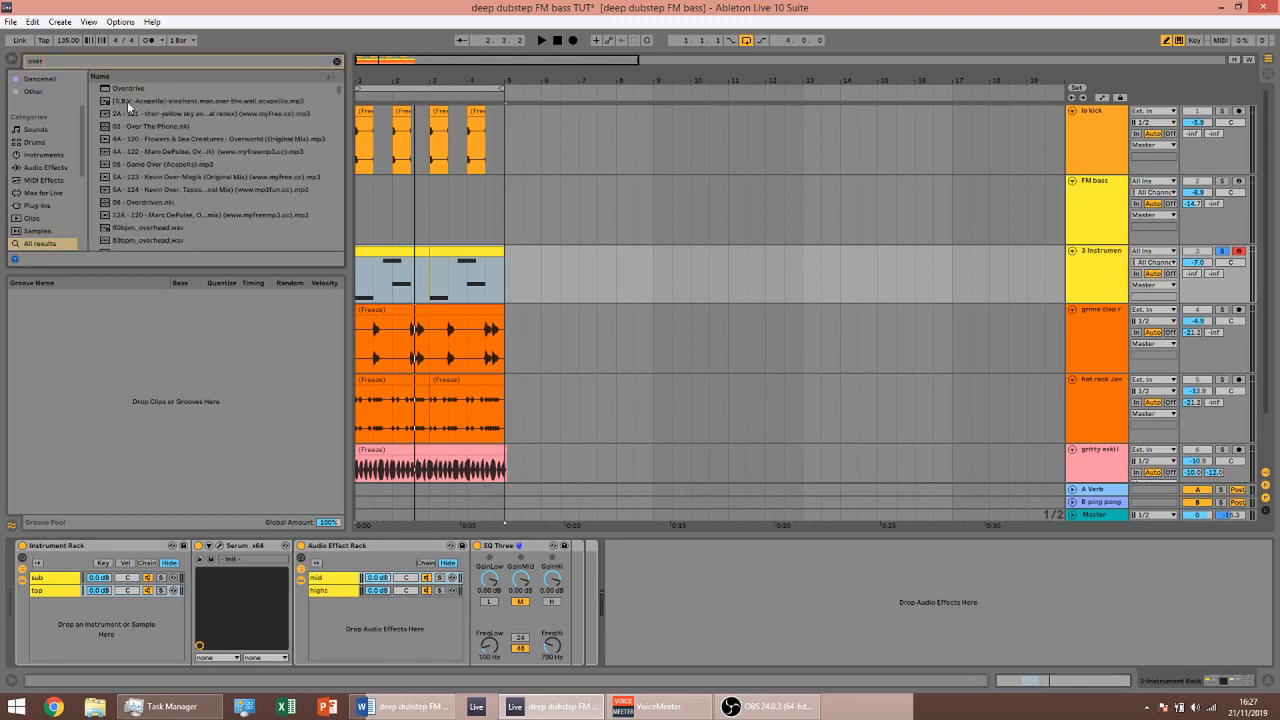
{"action": "left_click_drag", "start_coordinate": [127, 89], "coordinate": [489, 620]}
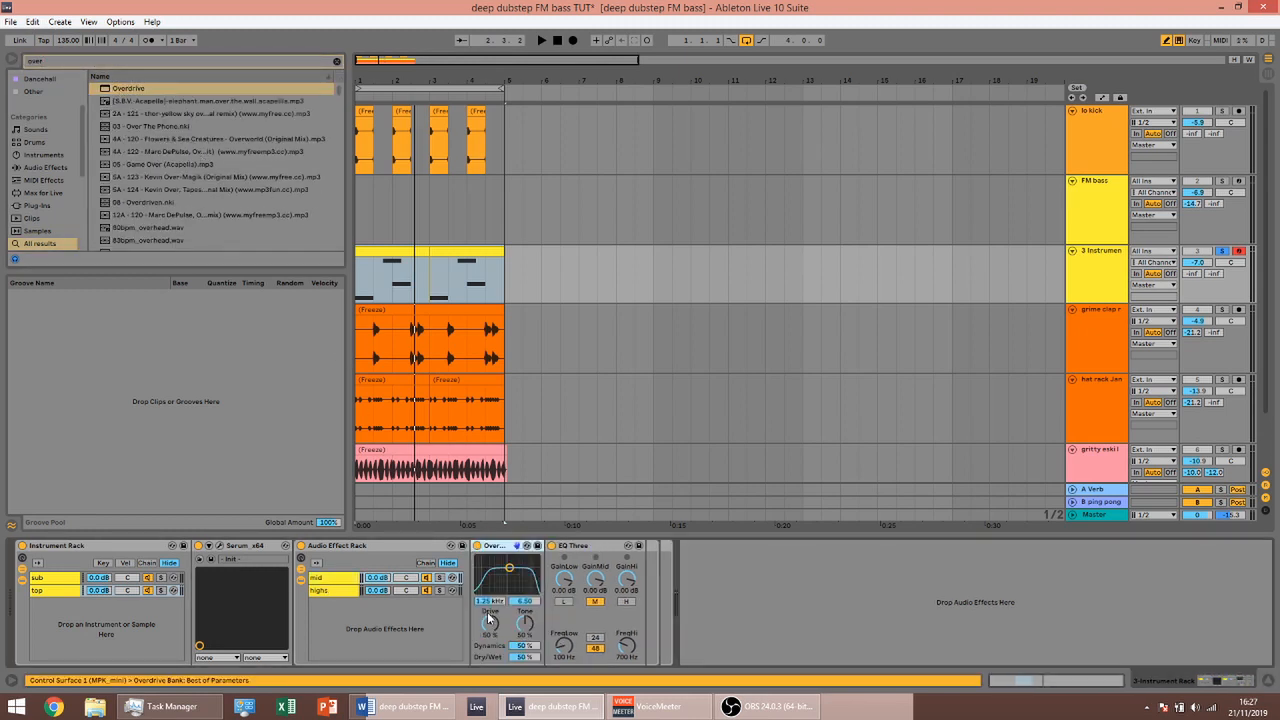
{"action": "key", "text": "space"}
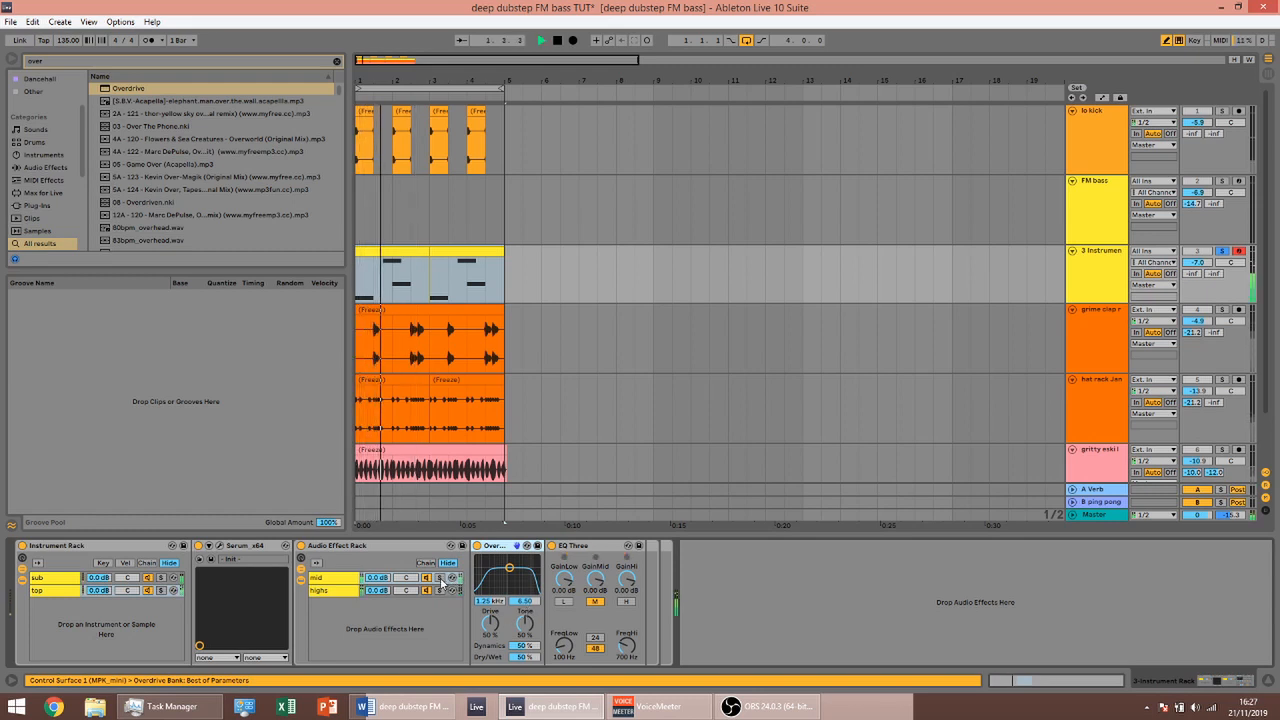
Set the mid chain's Overdrive filter to 721 Hz with a bandwidth of 2.03 and take the chain out of solo
{"action": "left_click_drag", "start_coordinate": [509, 568], "coordinate": [503, 583]}
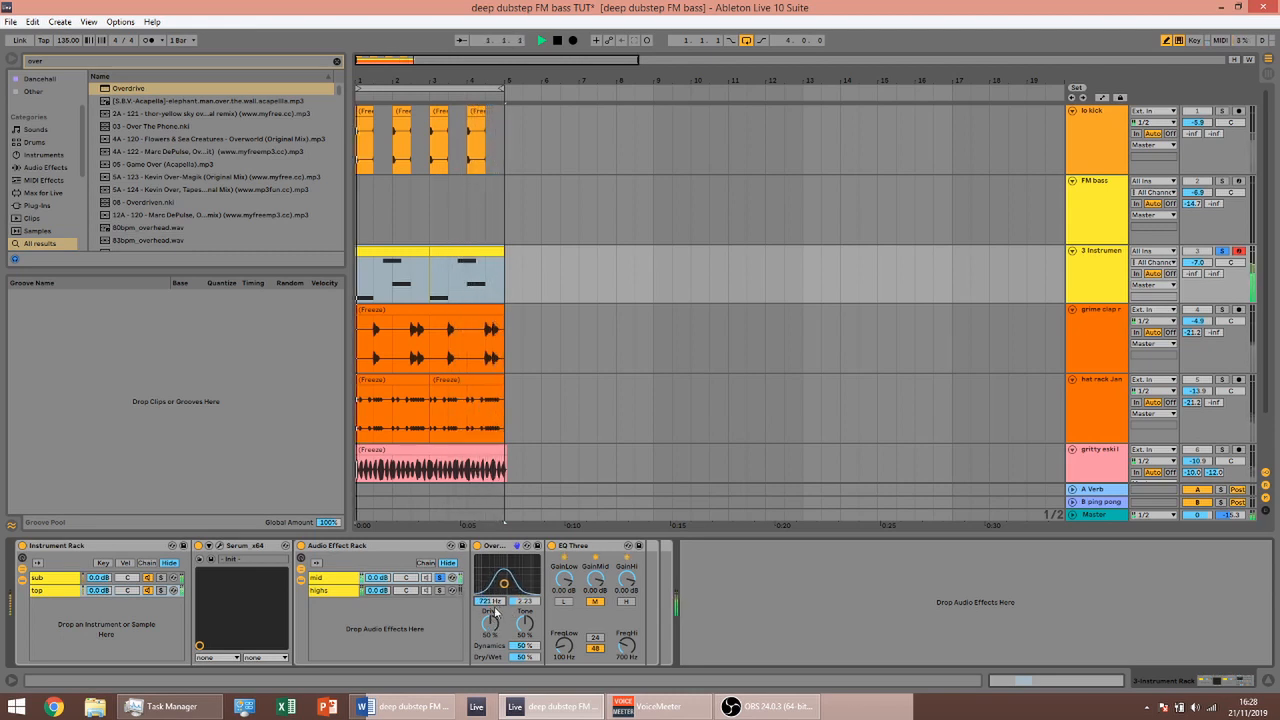
{"action": "left_click", "coordinate": [444, 580]}
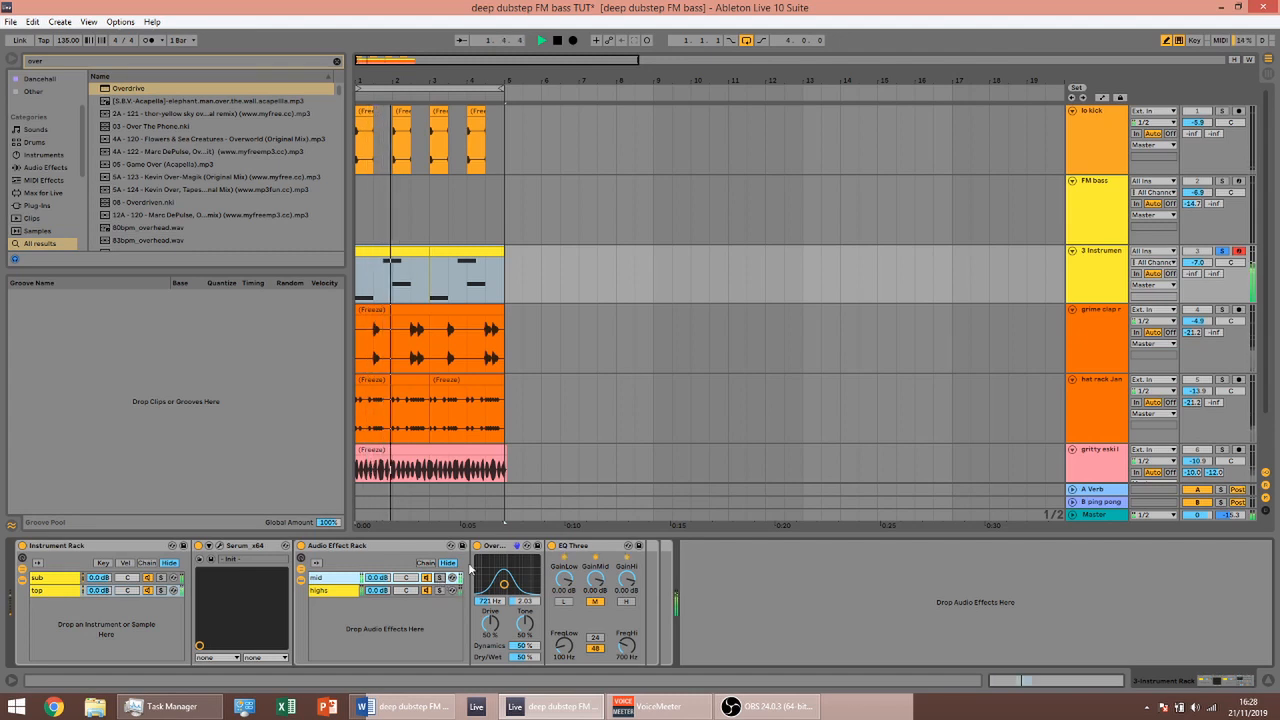
Copy the Overdrive into the highs chain ahead of its EQ Three, setting its filter to 87.7 Hz and drive to 67%
{"action": "key", "text": "space"}
{"action": "left_click", "coordinate": [491, 547]}
{"action": "left_click_drag", "start_coordinate": [491, 551], "coordinate": [344, 596]}
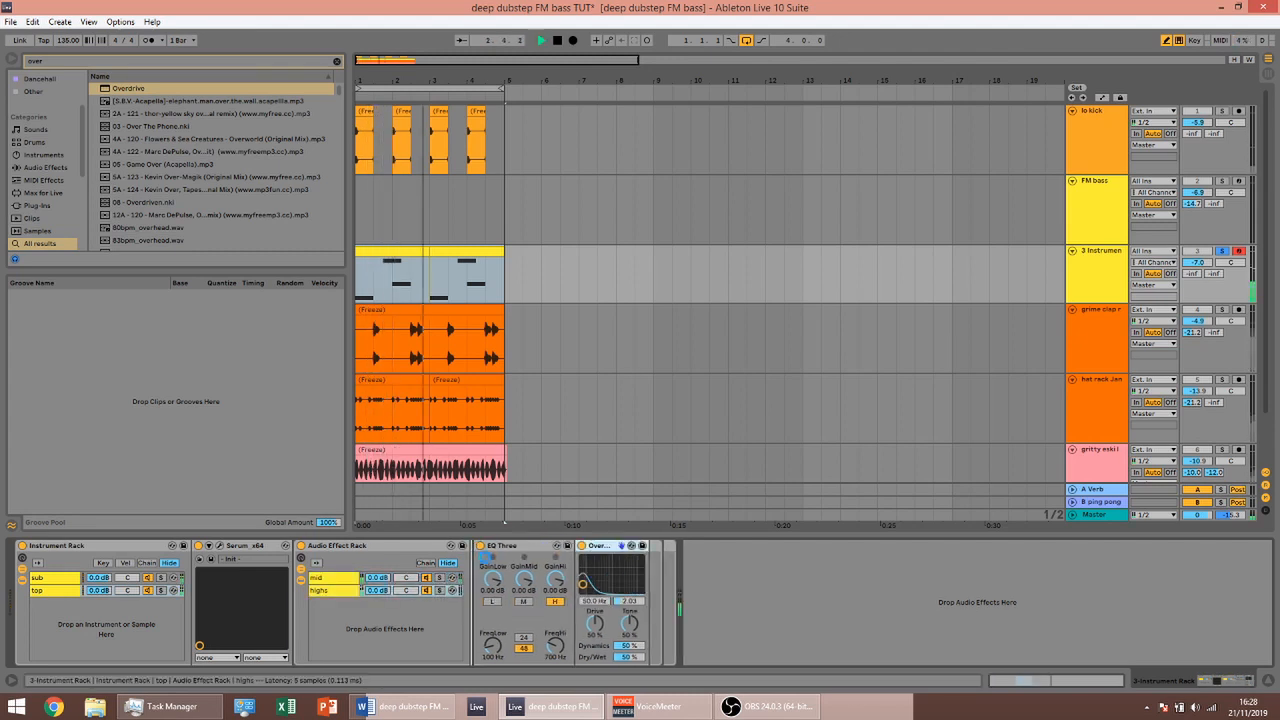
{"action": "left_click_drag", "start_coordinate": [600, 546], "coordinate": [506, 560]}
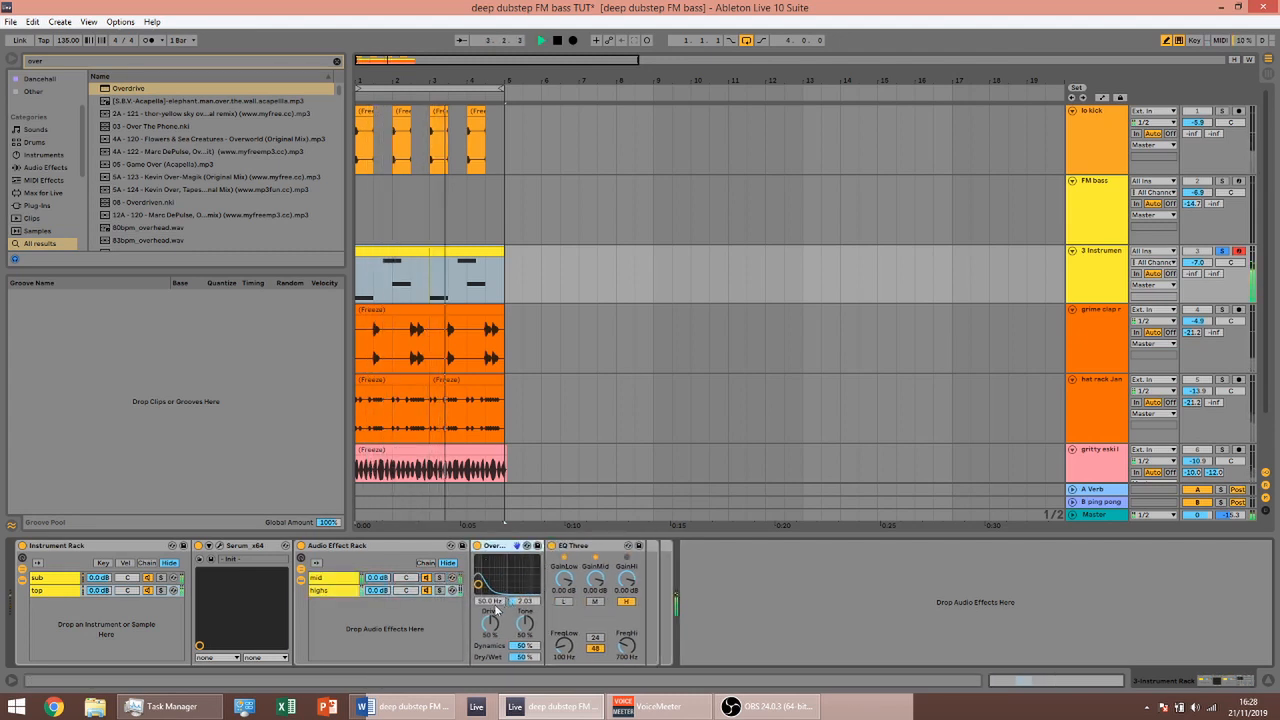
{"action": "left_click_drag", "start_coordinate": [490, 623], "coordinate": [493, 655]}
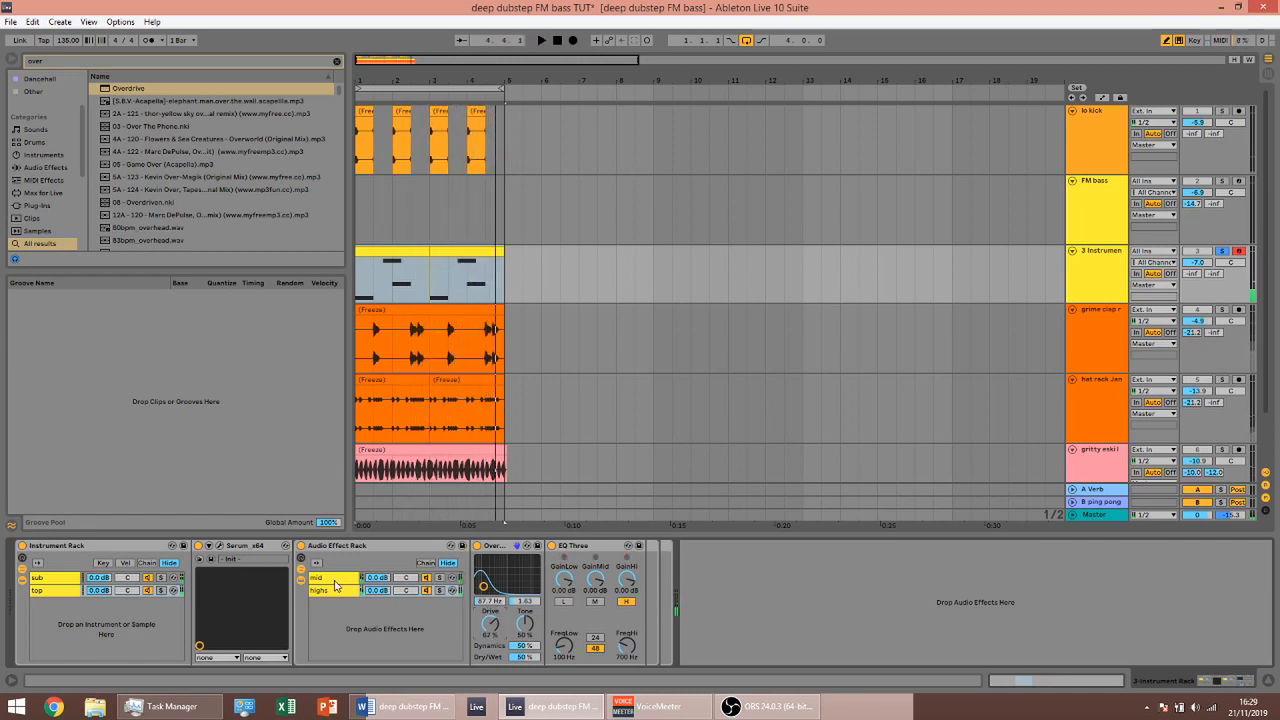
Find the Mono preset of Utility and insert it between the Overdrive and EQ Three in the mid chain
{"action": "left_click", "coordinate": [335, 580]}
{"action": "key", "text": "ctrl+f"}
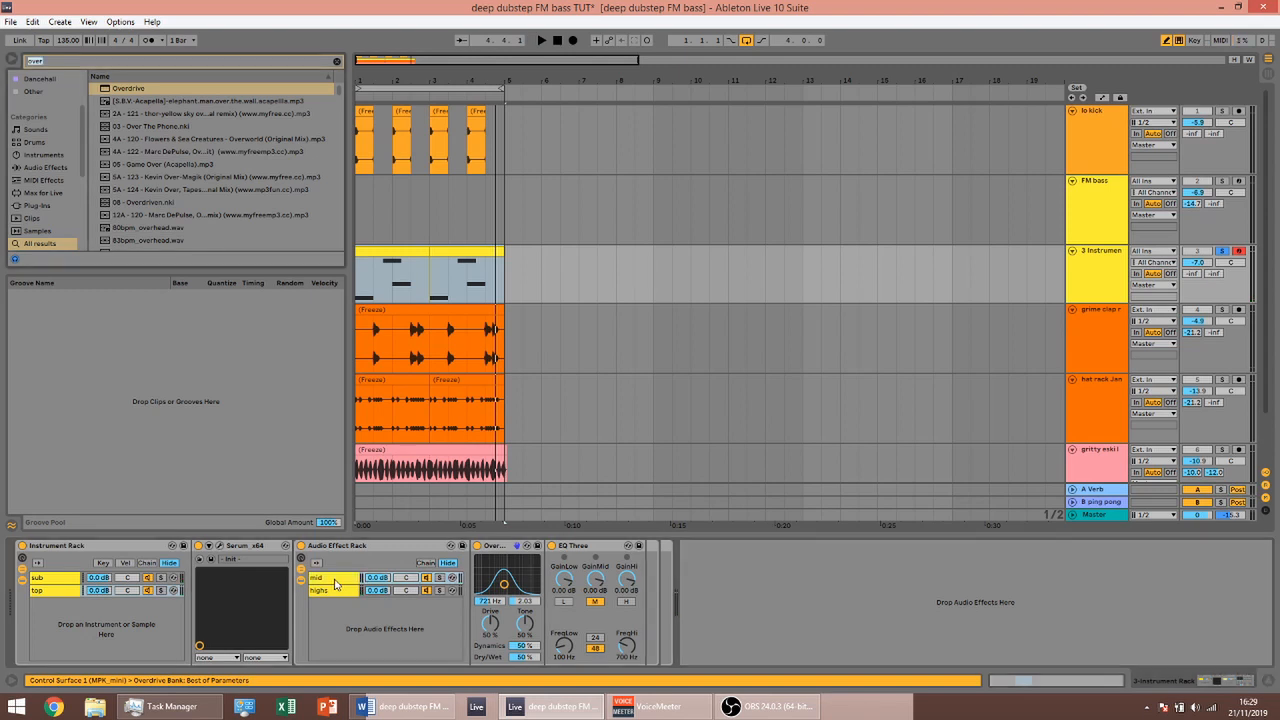
{"action": "type", "text": "mono"}
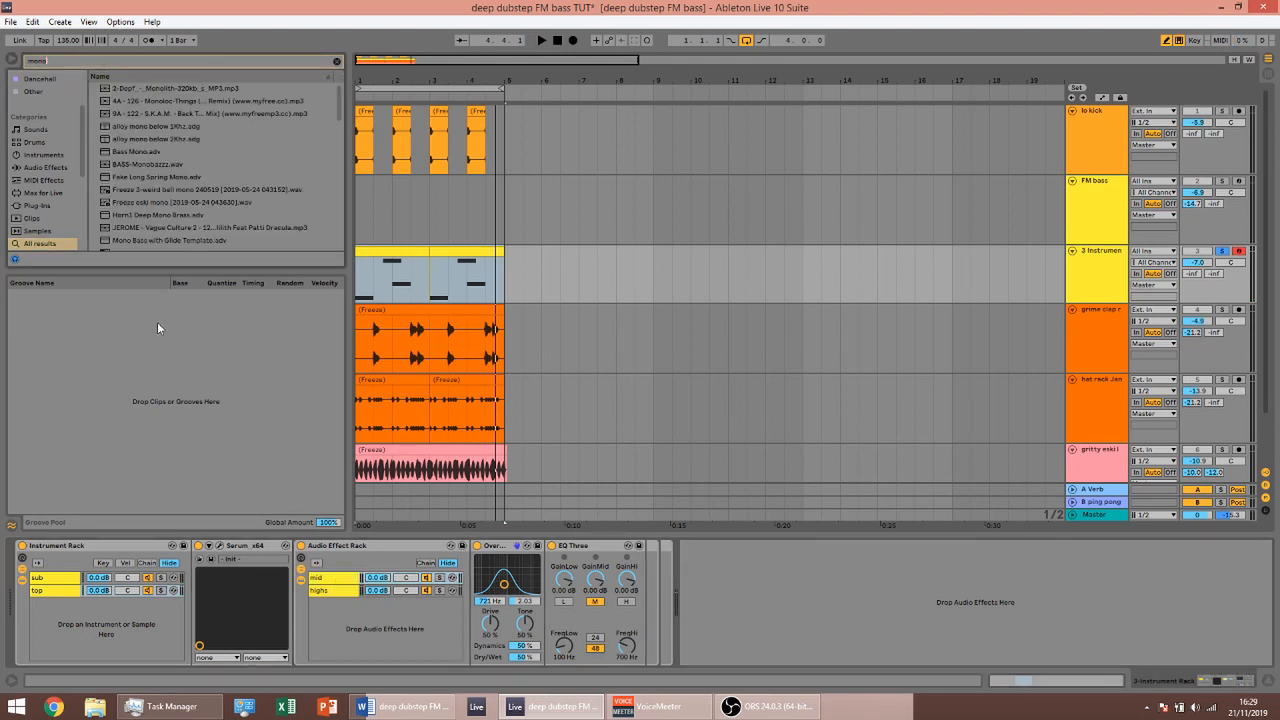
{"action": "left_click", "coordinate": [54, 207]}
{"action": "left_click", "coordinate": [42, 143]}
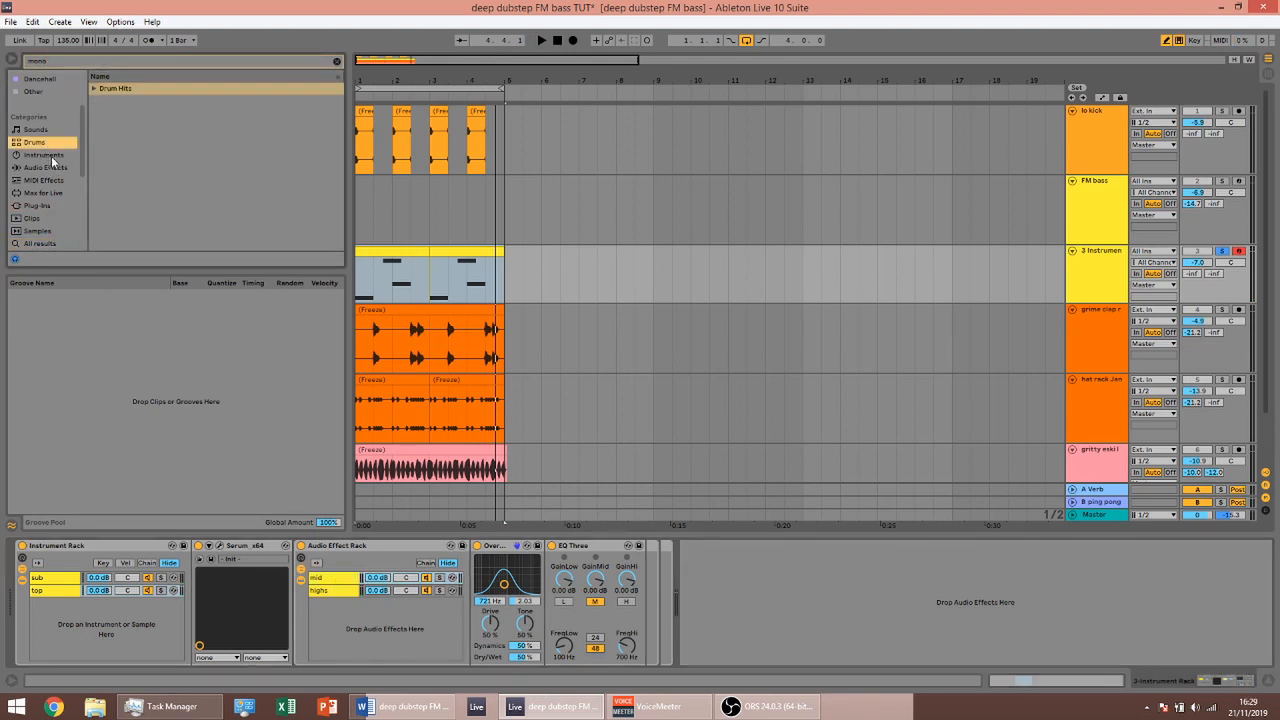
{"action": "left_click", "coordinate": [55, 168]}
{"action": "left_click", "coordinate": [103, 88]}
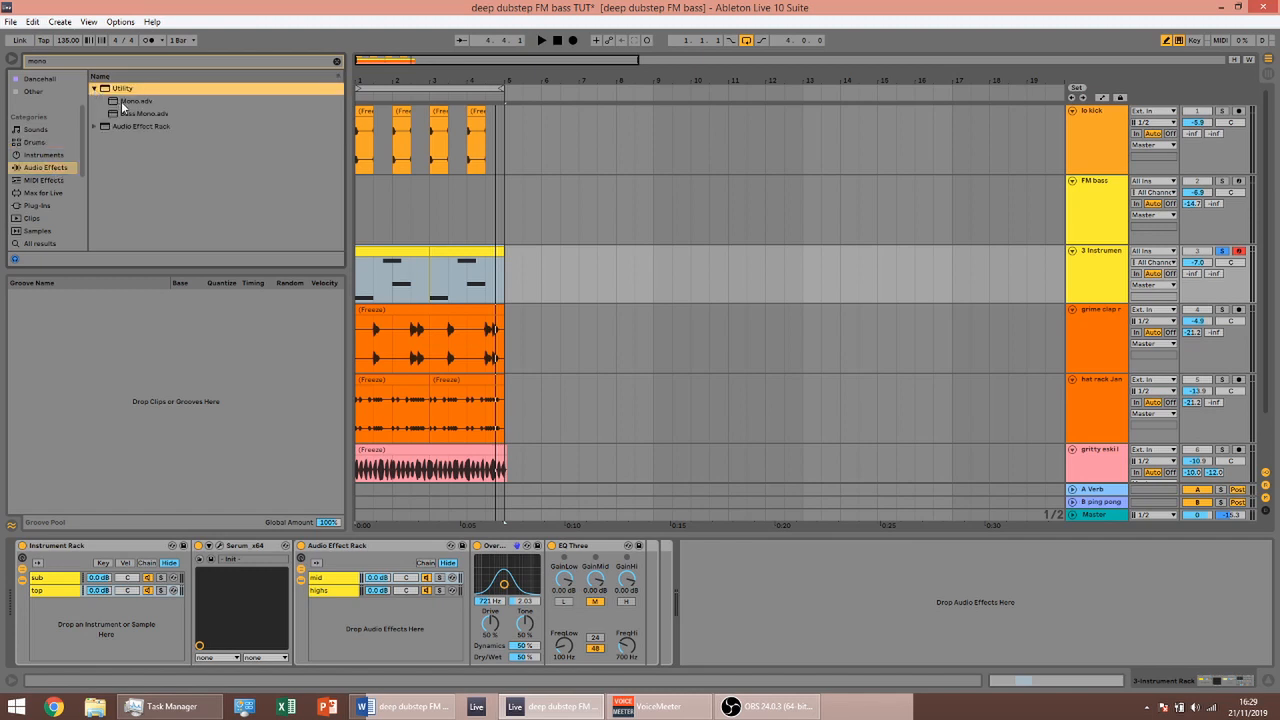
{"action": "left_click_drag", "start_coordinate": [121, 101], "coordinate": [536, 585]}
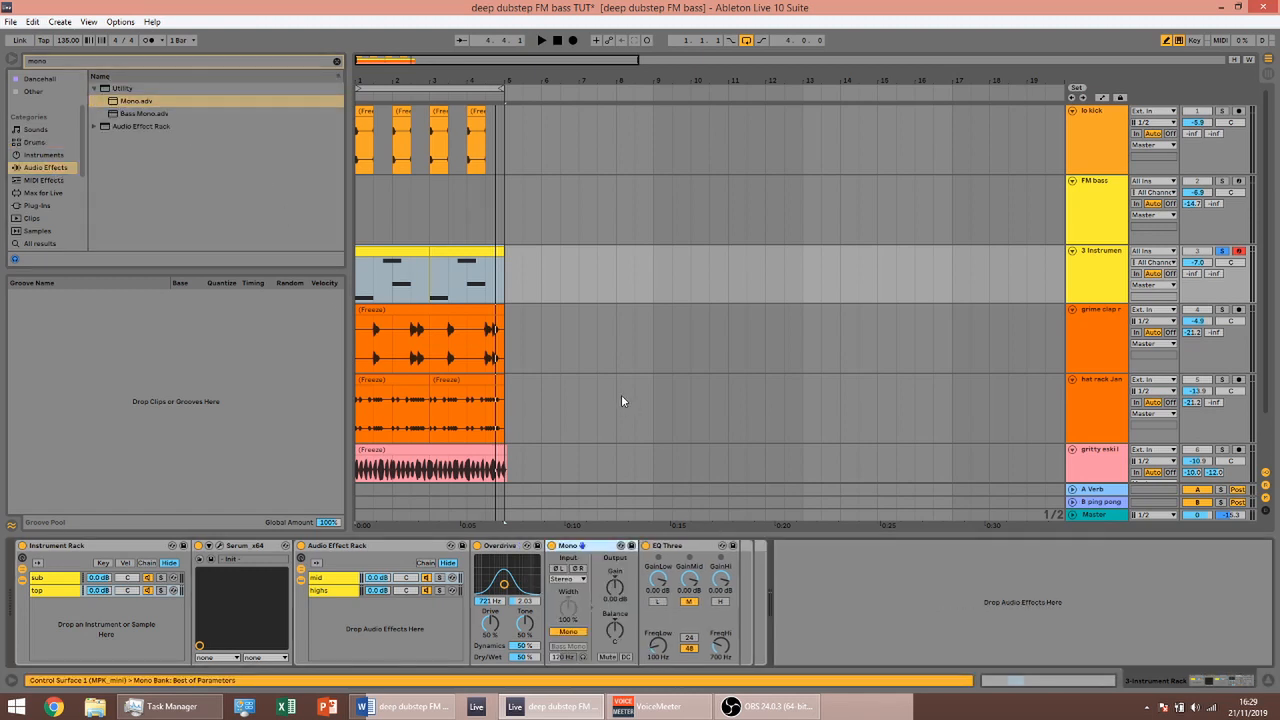
Play the loop and reduce the drive of the highs chain's Overdrive to 48%
{"action": "key", "text": "space"}
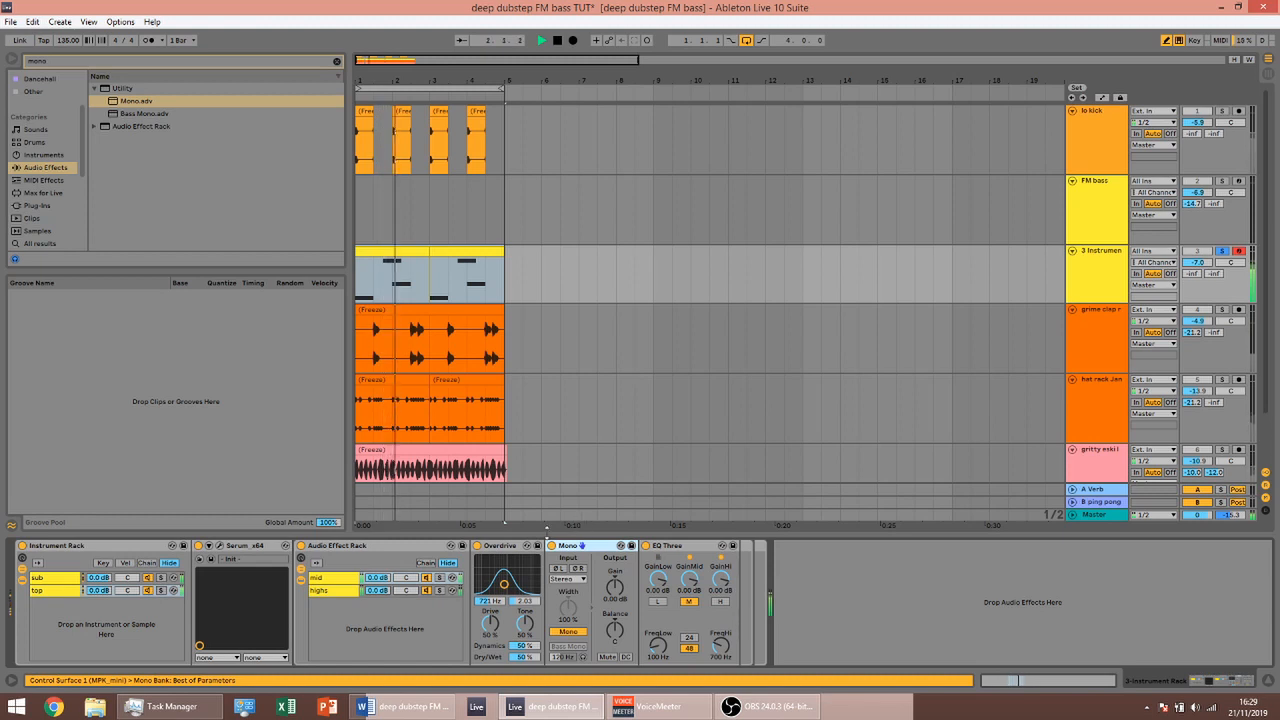
{"action": "left_click", "coordinate": [334, 592]}
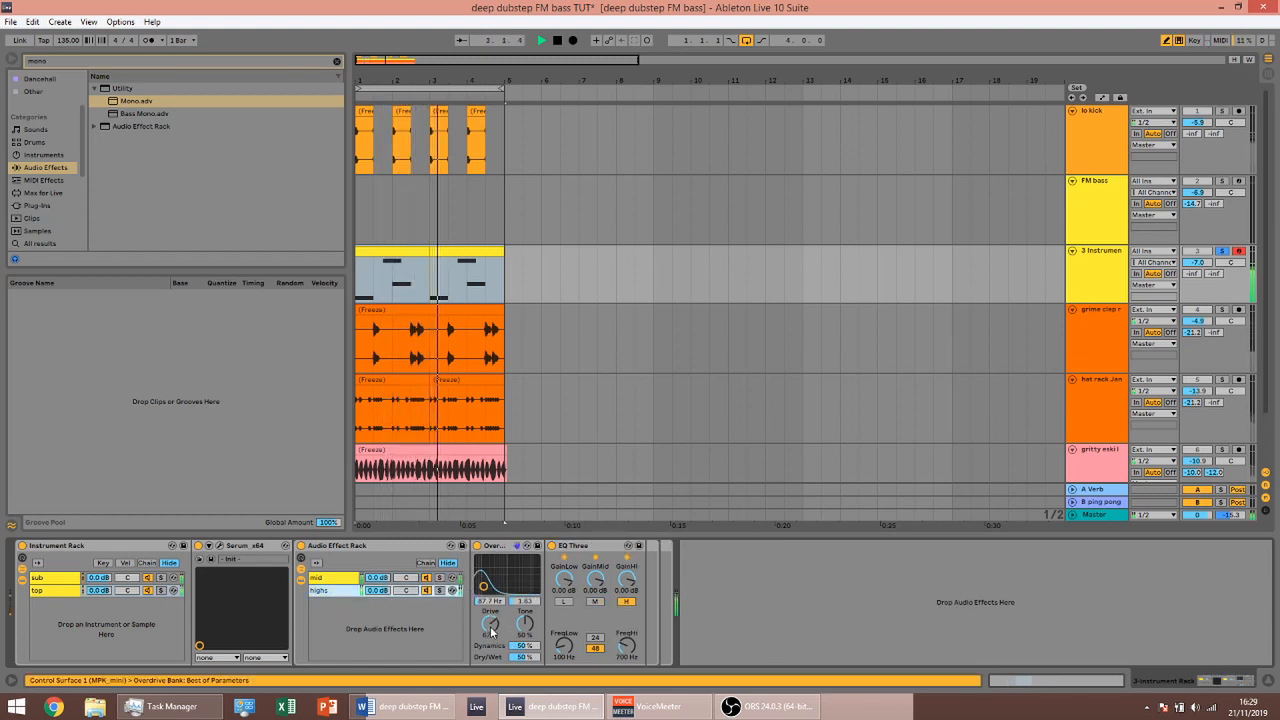
{"action": "left_click_drag", "start_coordinate": [492, 628], "coordinate": [492, 633]}
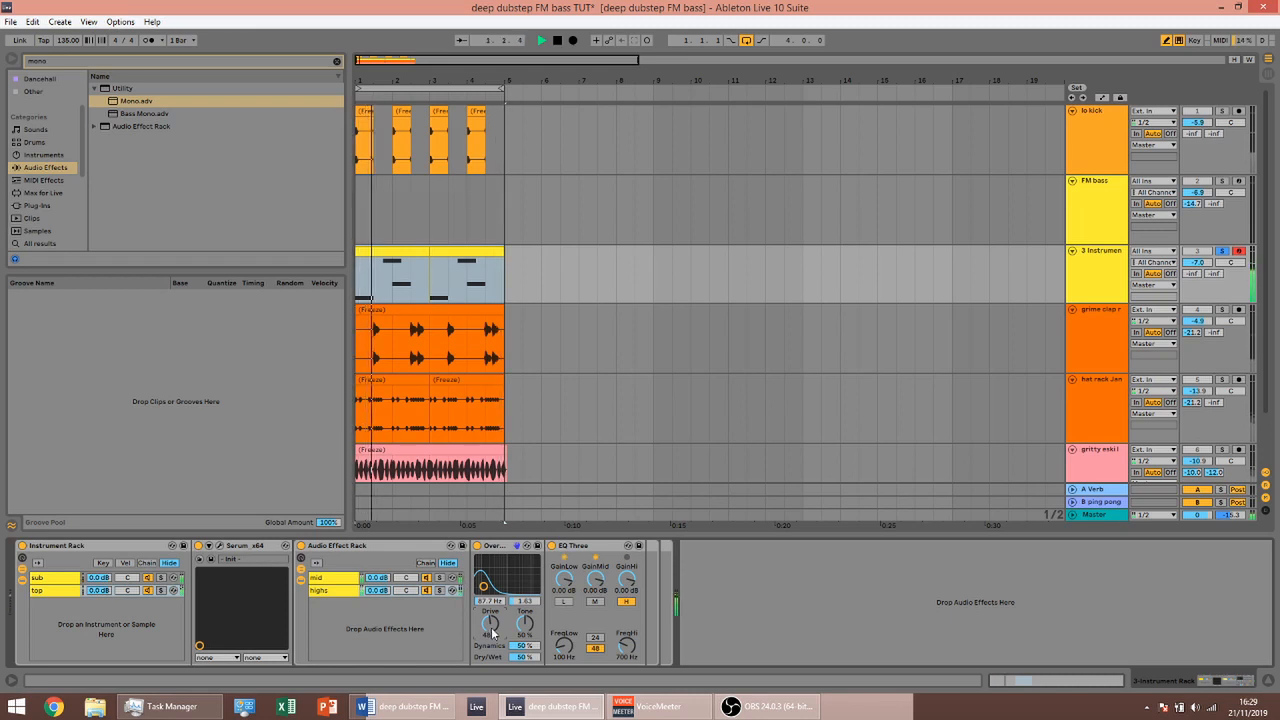
{"action": "key", "text": "space"}
Add an EQ Eight after the instrument rack, set band 1 to a low cut at 30 Hz, and audition the loop
{"action": "key", "text": "ctrl+f"}
{"action": "type", "text": "eq"}
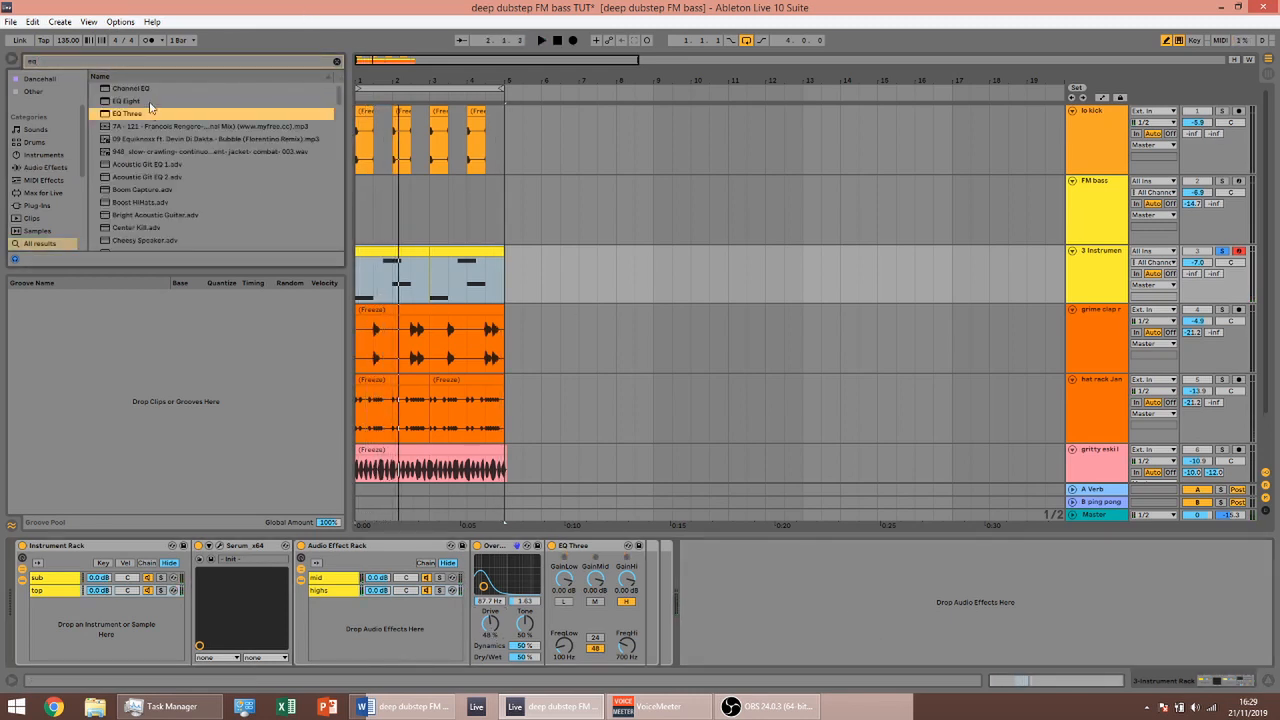
{"action": "double_click", "coordinate": [150, 101]}
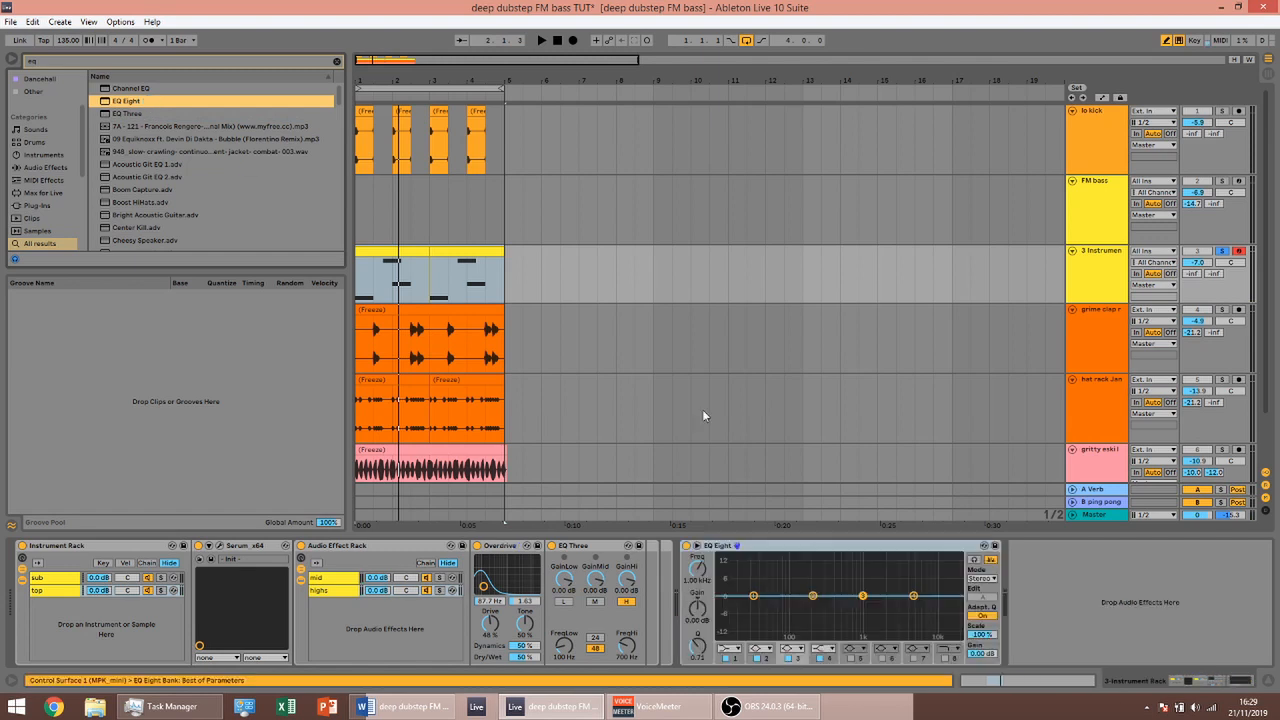
{"action": "left_click", "coordinate": [722, 648]}
{"action": "left_click", "coordinate": [728, 577]}
{"action": "key", "text": "space"}
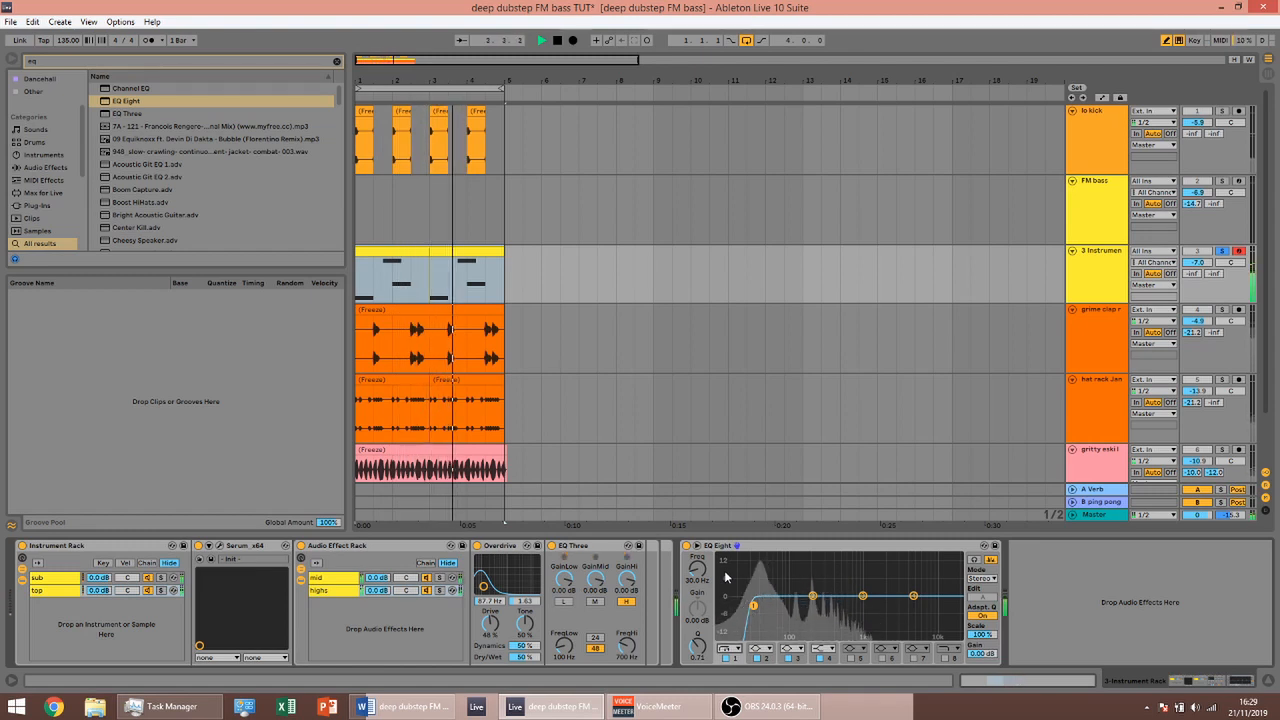
{"action": "key", "text": "space"}
Add the alloy mono below 2Khz.adg rack after the EQ Eight and close its plug-in window
{"action": "type", "text": "lloy"}
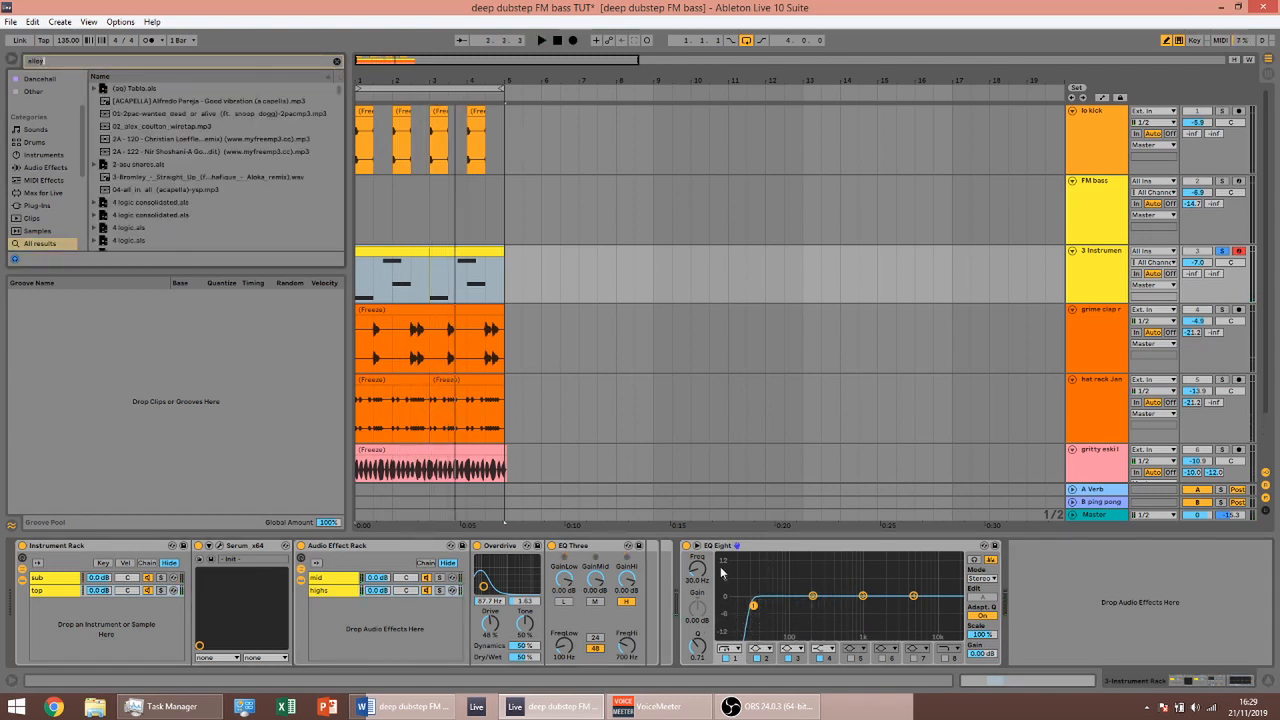
{"action": "left_click", "coordinate": [170, 105]}
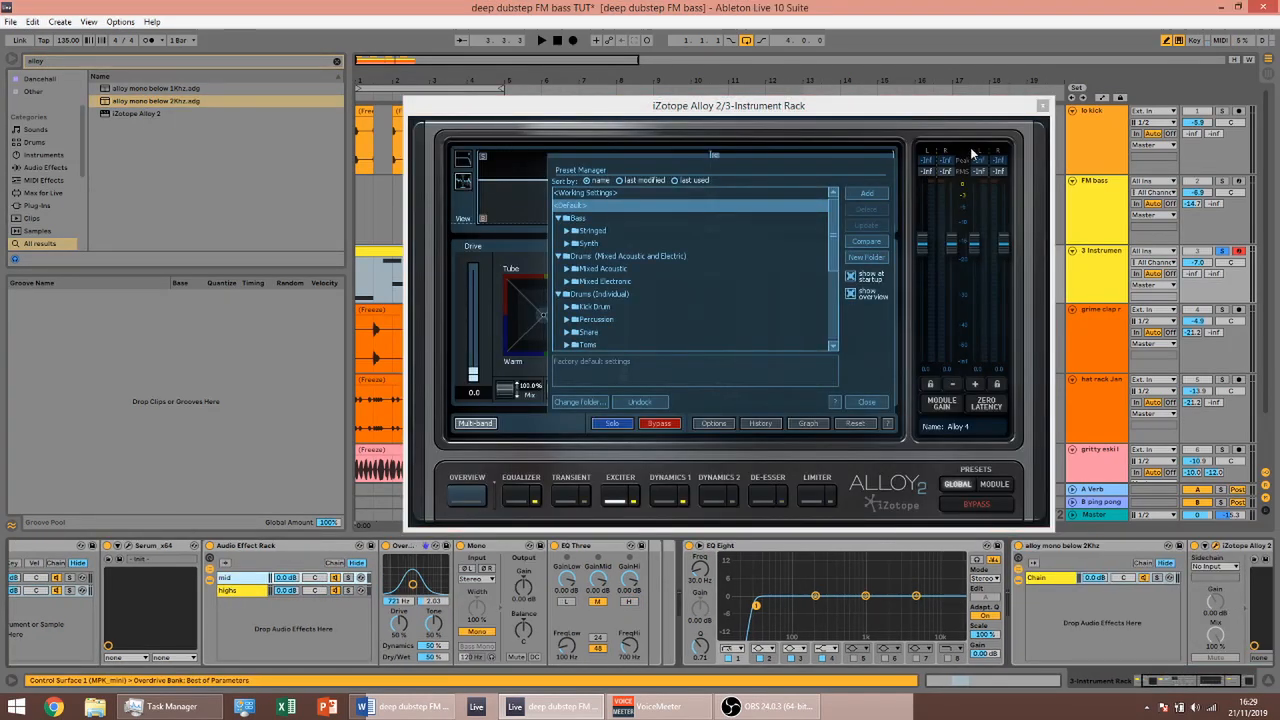
{"action": "left_click", "coordinate": [1042, 106]}
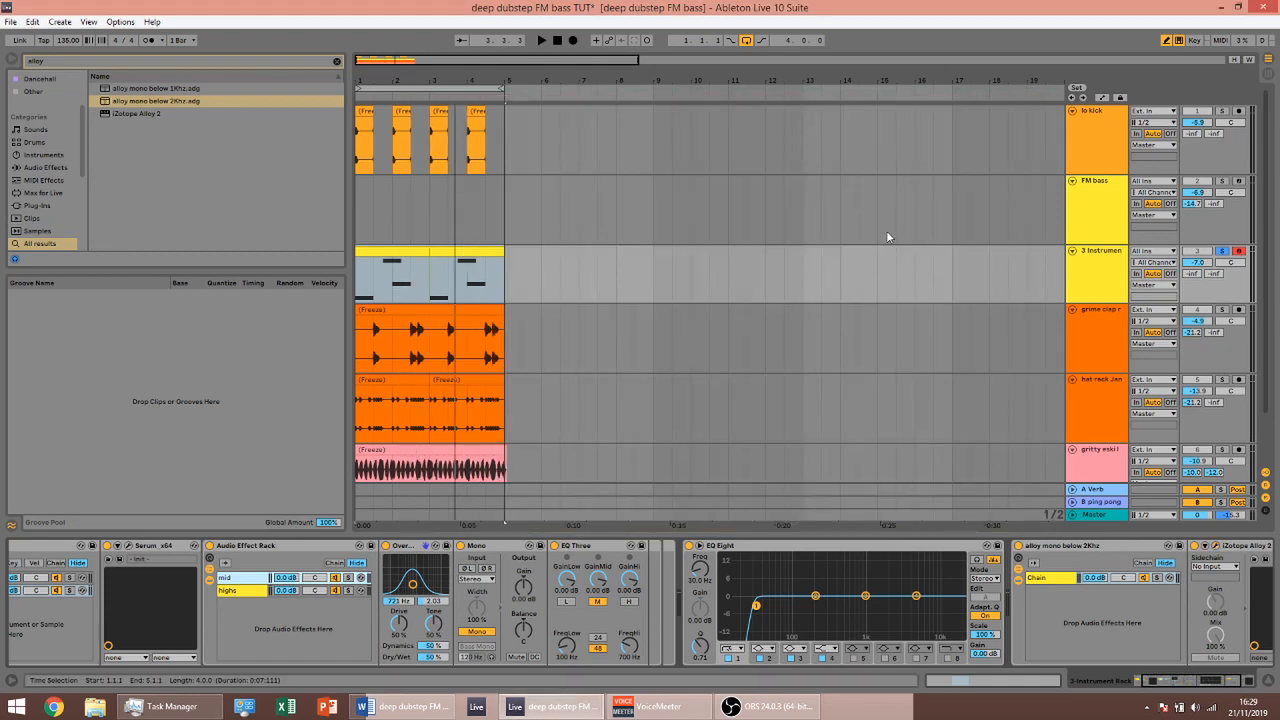
Audition the processed bass and rename the third track as FM bass
{"action": "key", "text": "space"}
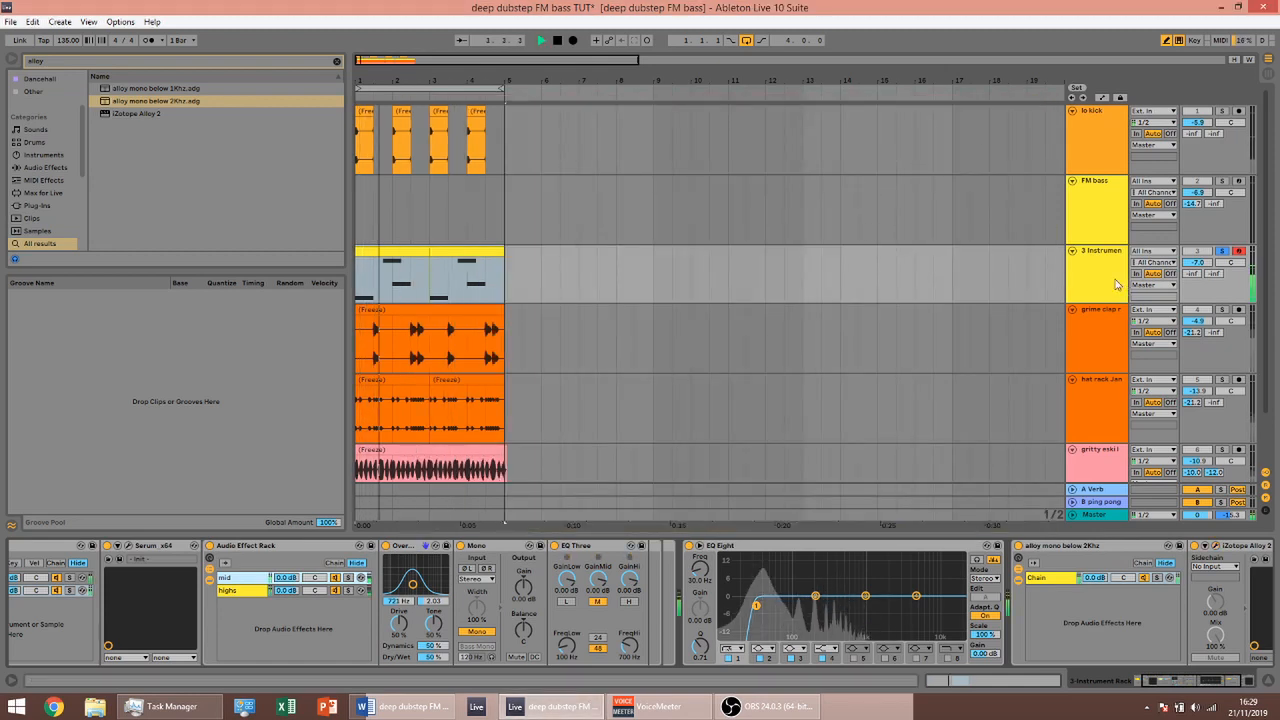
{"action": "left_click", "coordinate": [1113, 268]}
{"action": "key", "text": "space"}
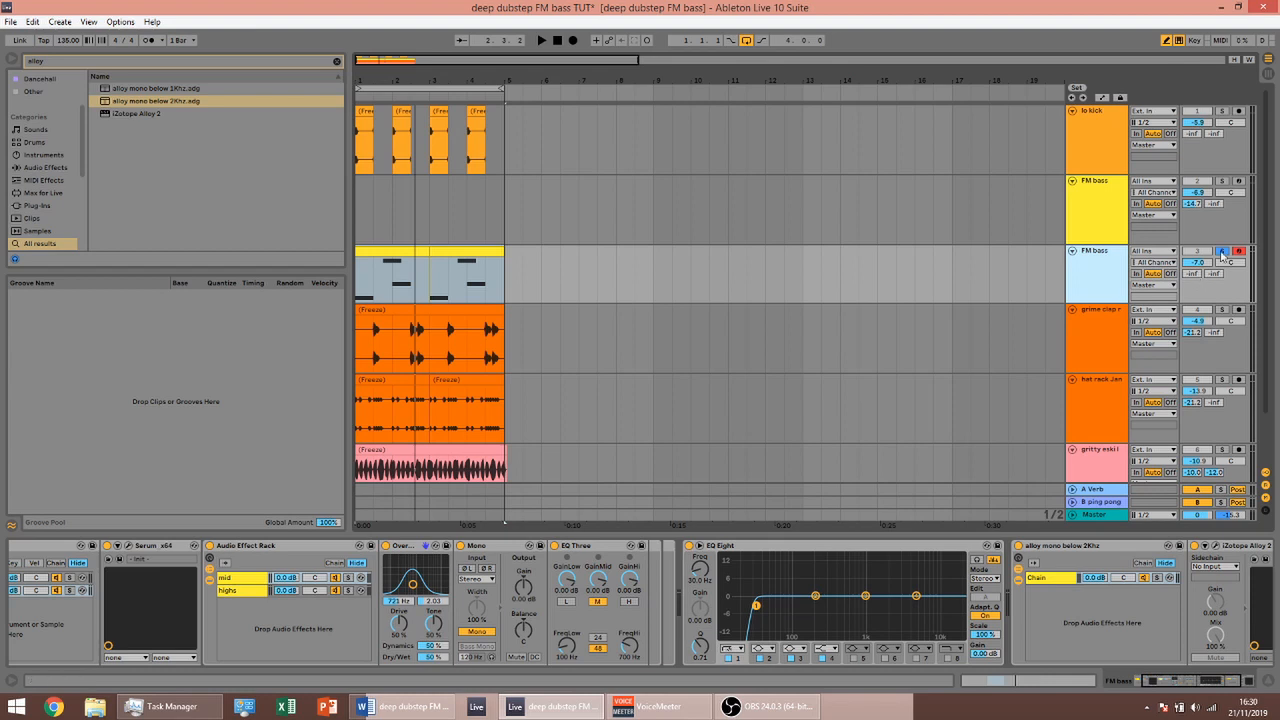
Take the third track out of solo and set its A Verb send to -12.0 dB while the full mix plays
{"action": "key", "text": "space"}
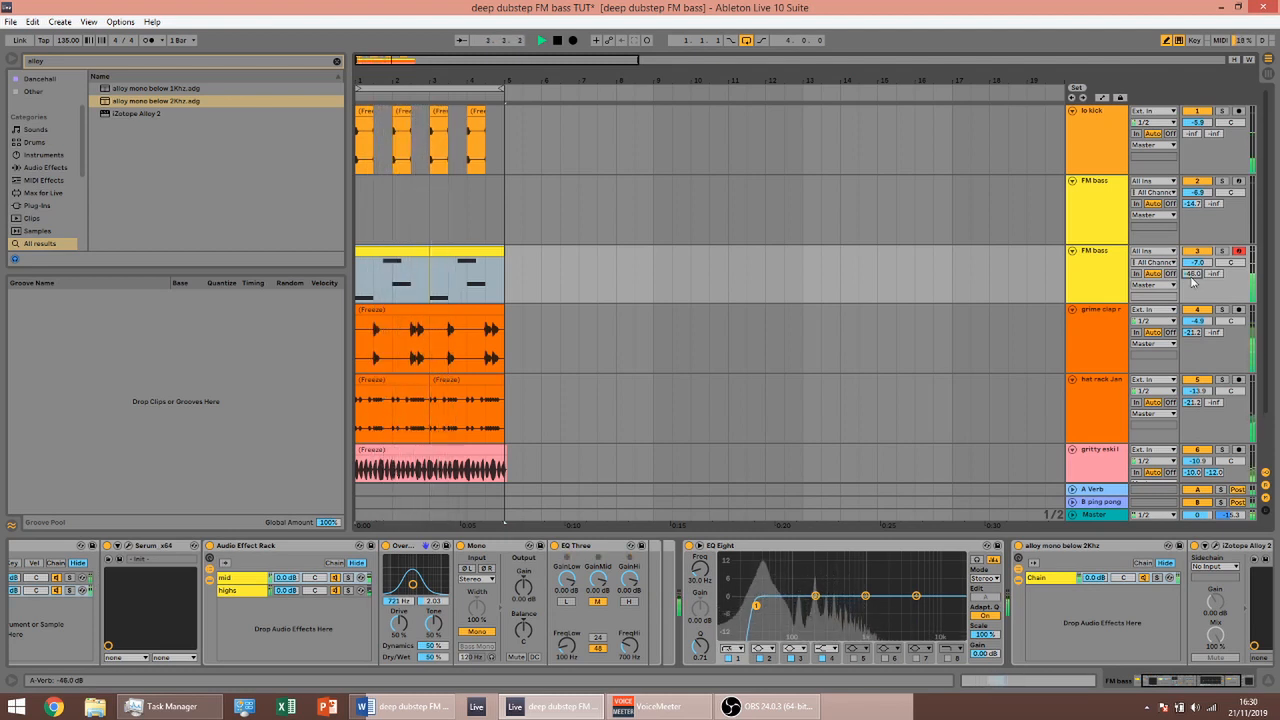
{"action": "left_click_drag", "start_coordinate": [1191, 278], "coordinate": [1191, 281]}
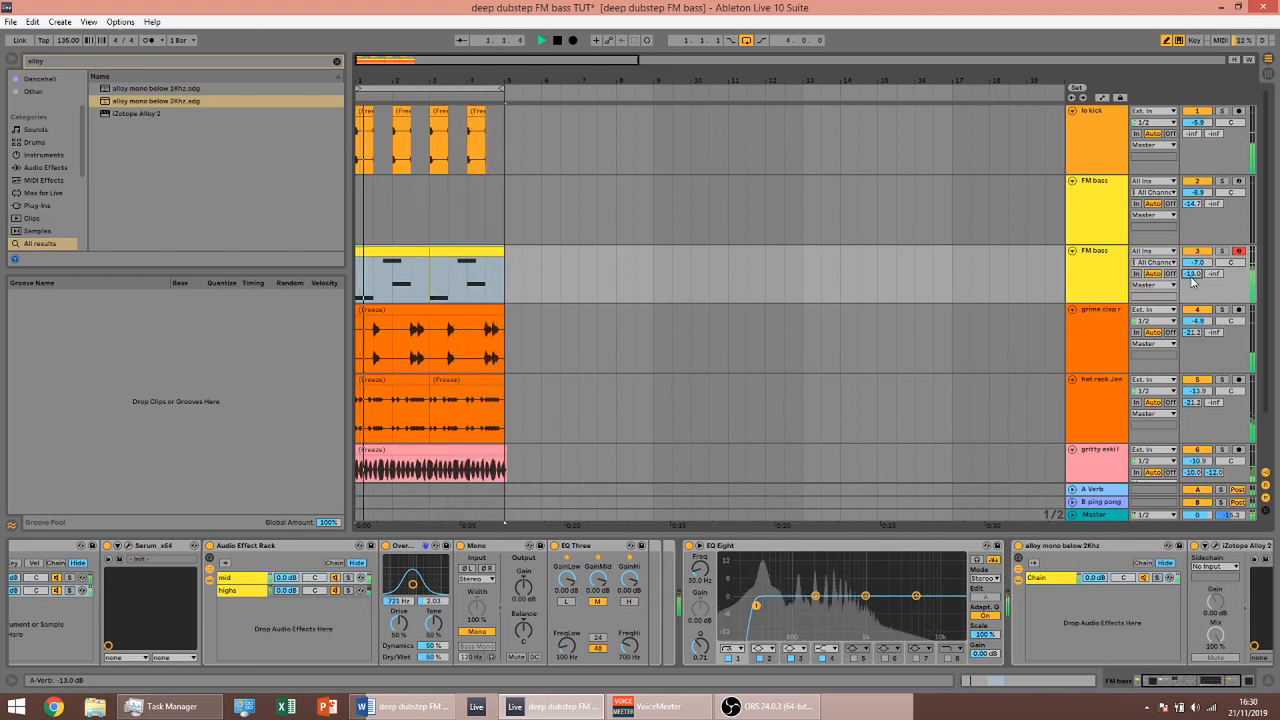
{"action": "left_click_drag", "start_coordinate": [1191, 282], "coordinate": [1191, 281]}
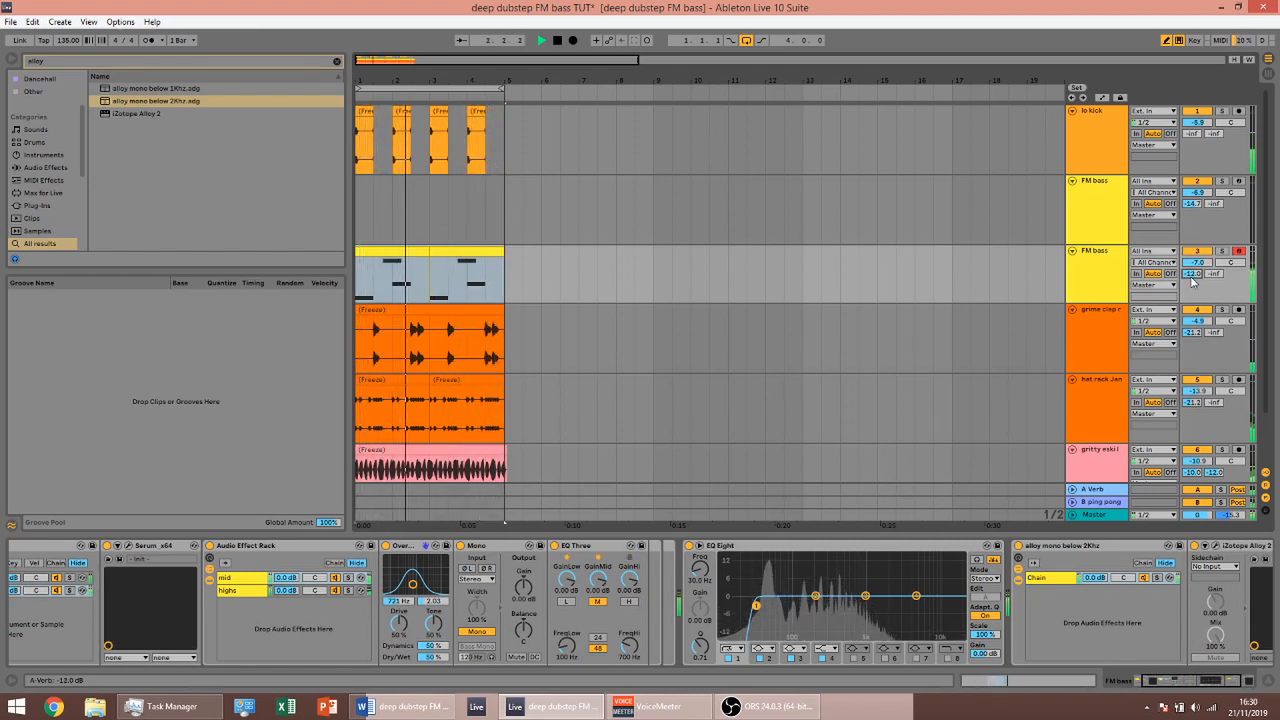